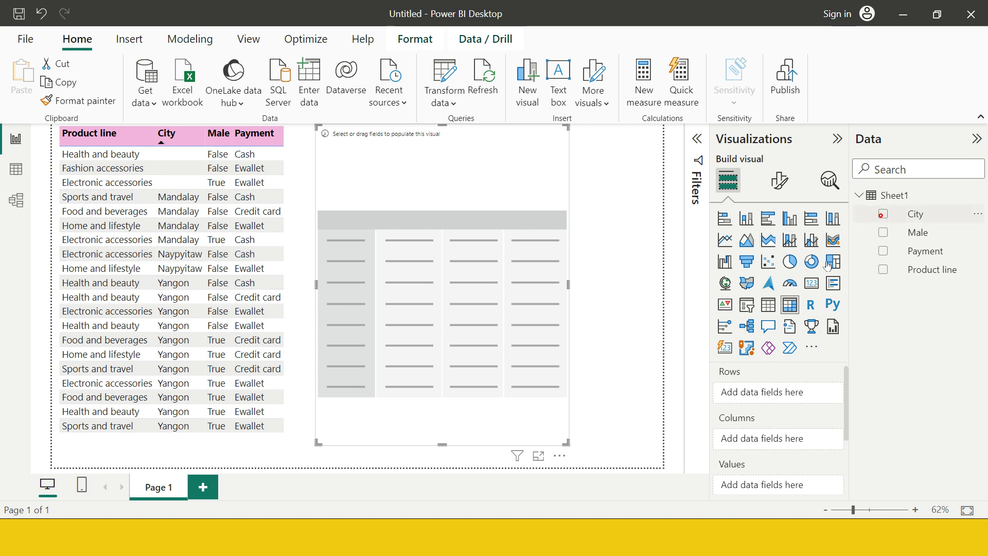
Step: Populate the empty matrix with Product line as its only row field, trying City first and removing it
click(883, 214)
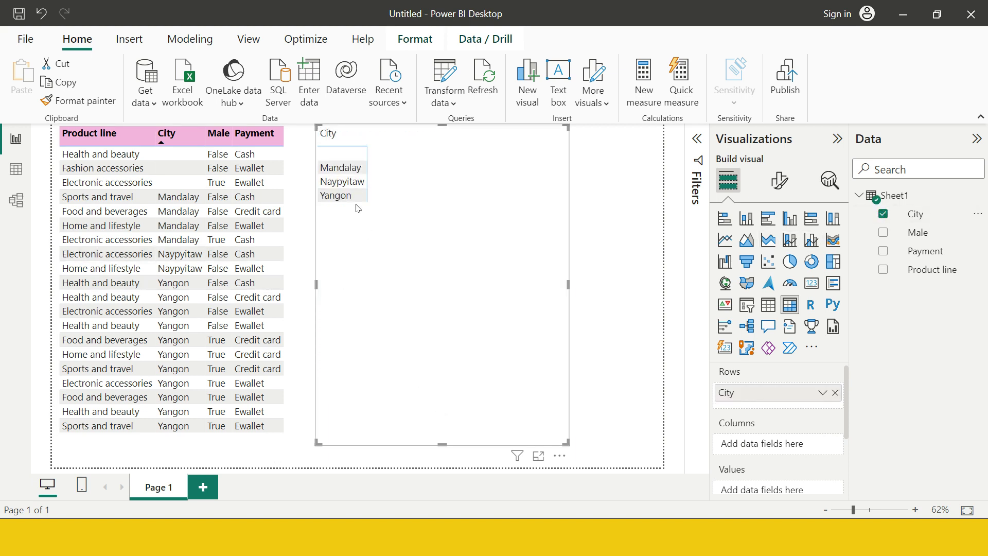
click(883, 214)
click(883, 269)
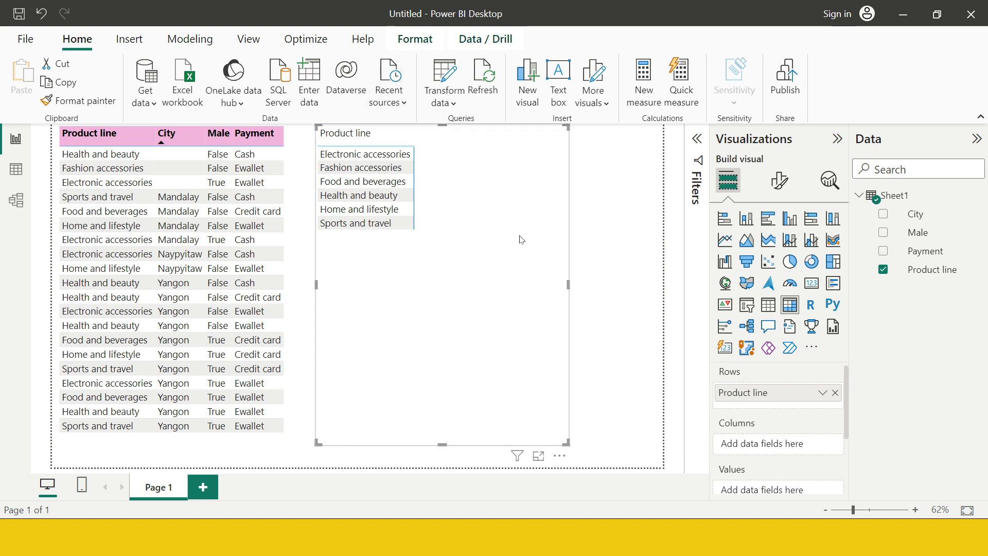
Step: Create a measure in Sheet1 defined as test_count = COUNT(Sheet1[City])
click(971, 195)
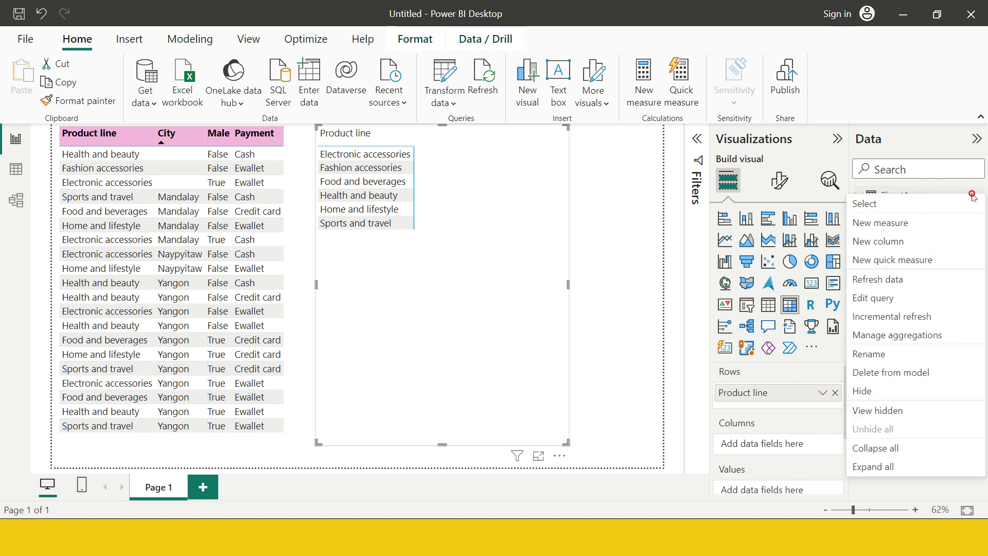
click(896, 226)
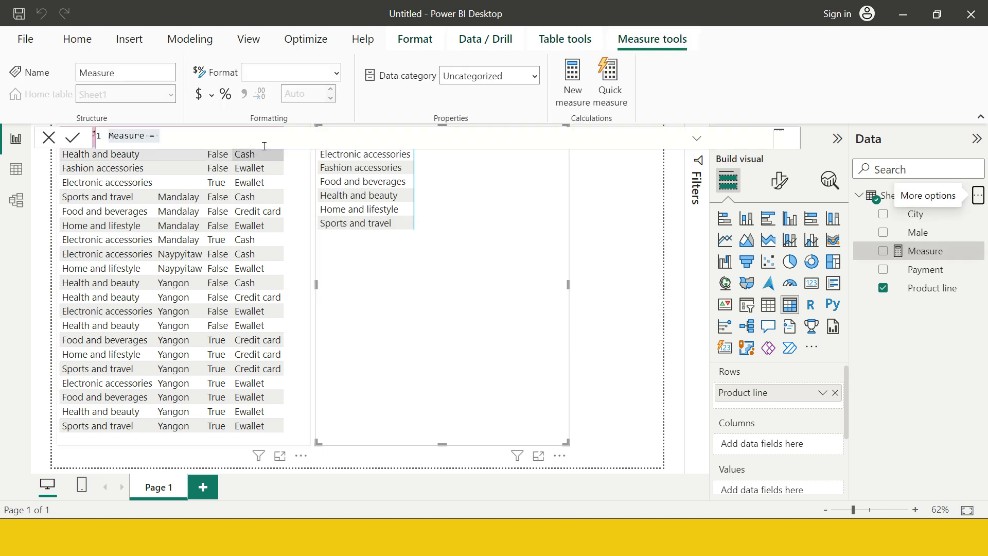
double_click(125, 138)
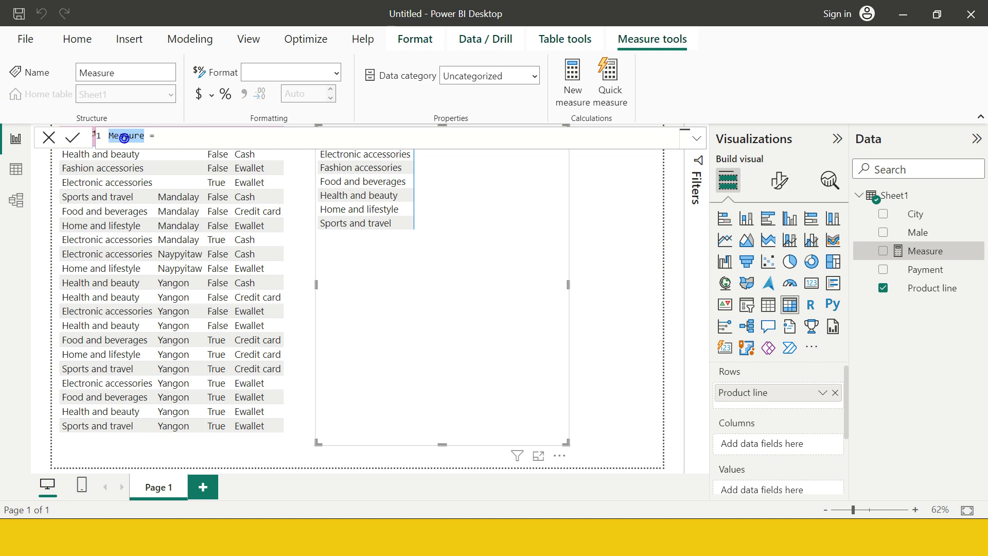
text(test)
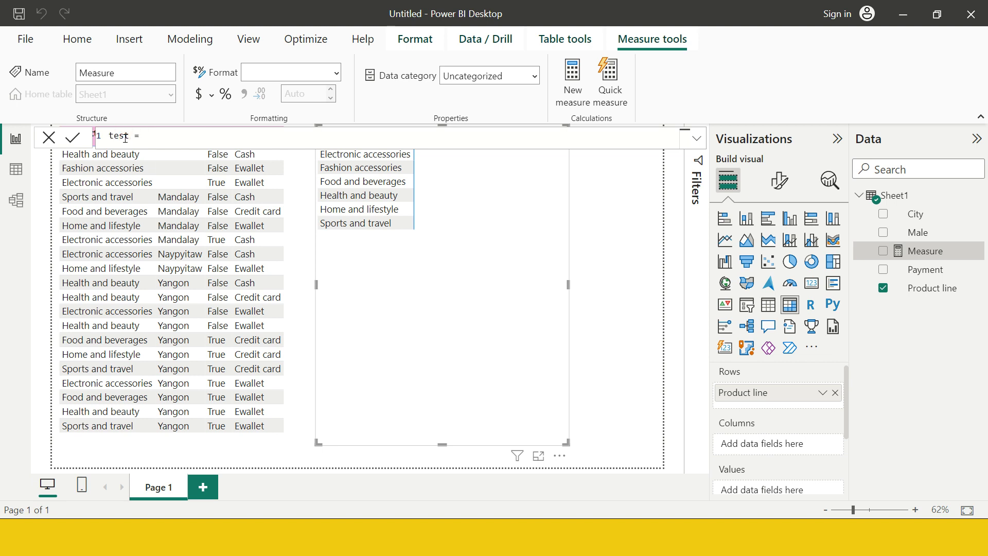
text(_count)
text(count)
key(Tab)
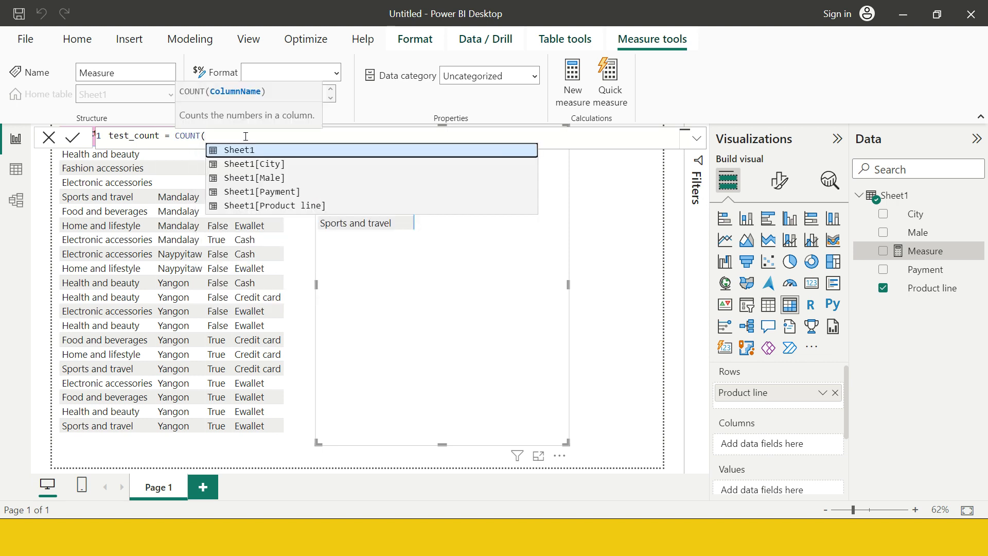
key(Down)
key(Tab)
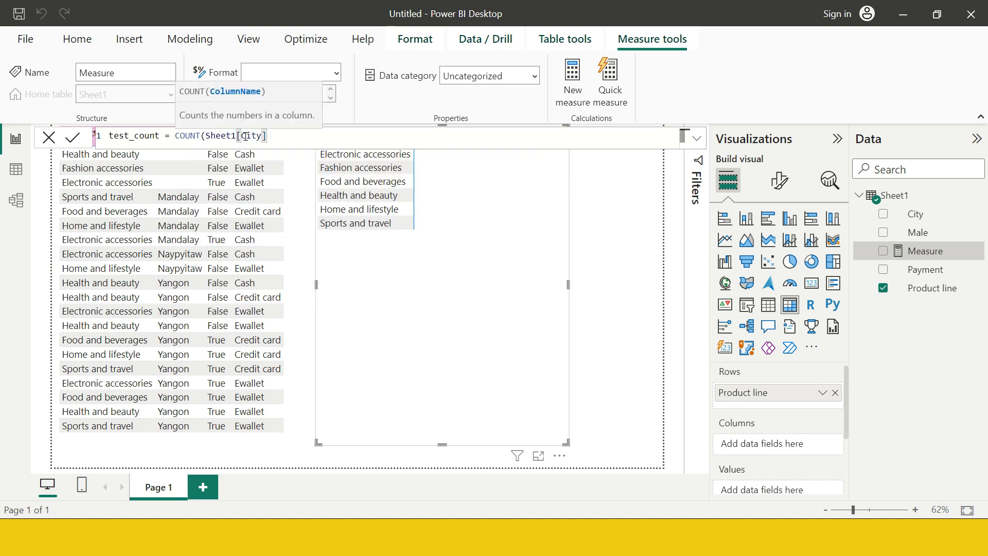
text())
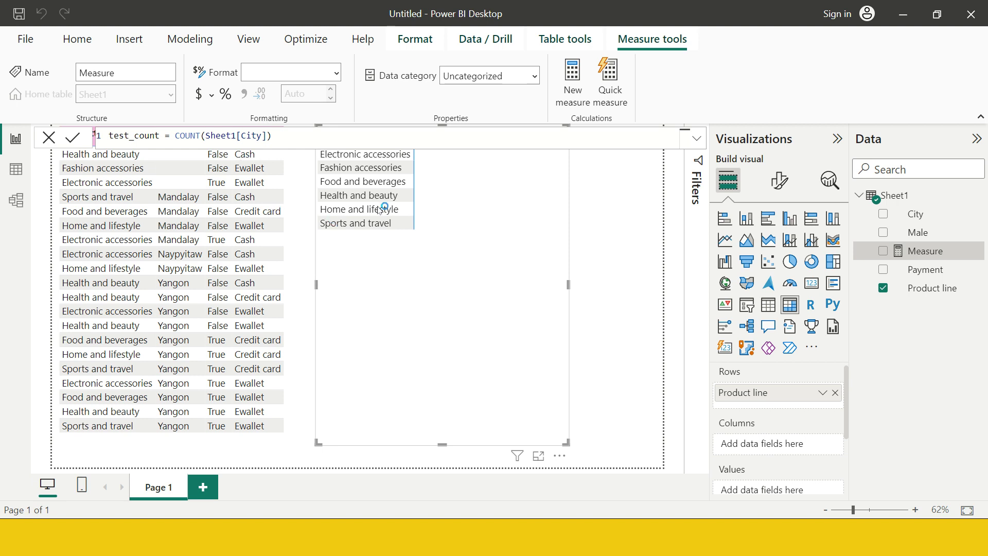
click(930, 256)
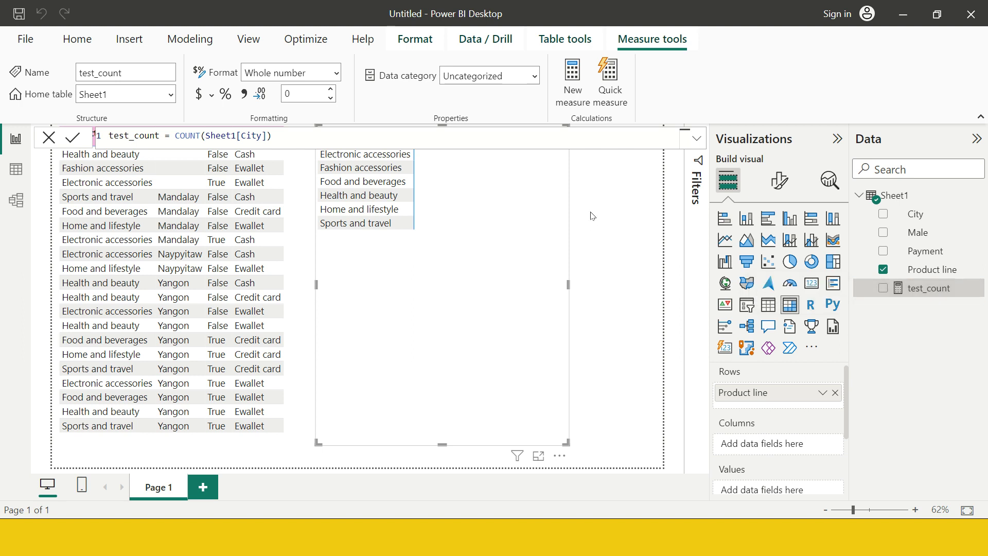
click(672, 281)
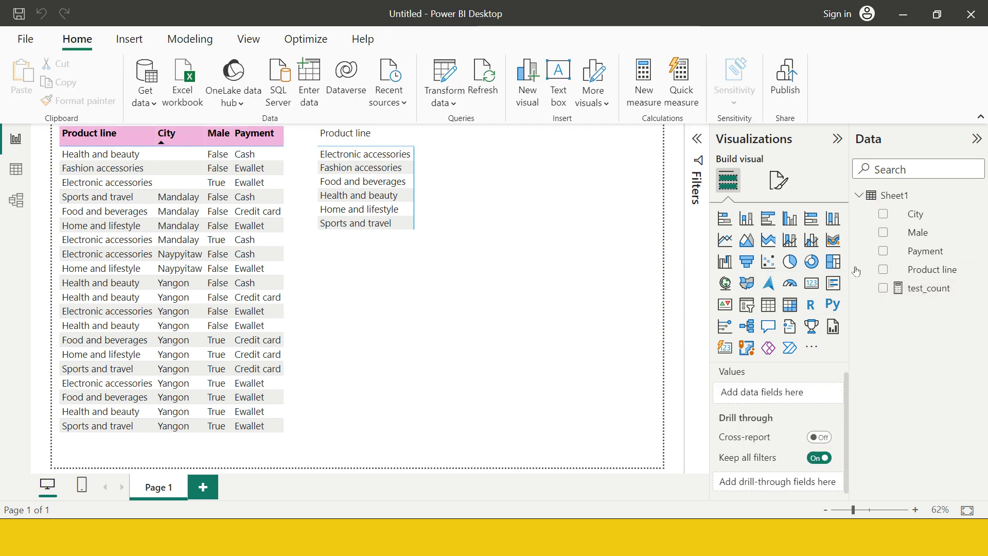
Step: Shorten the product line matrix to fit its rows and move it to the lower right area of the report page
click(928, 289)
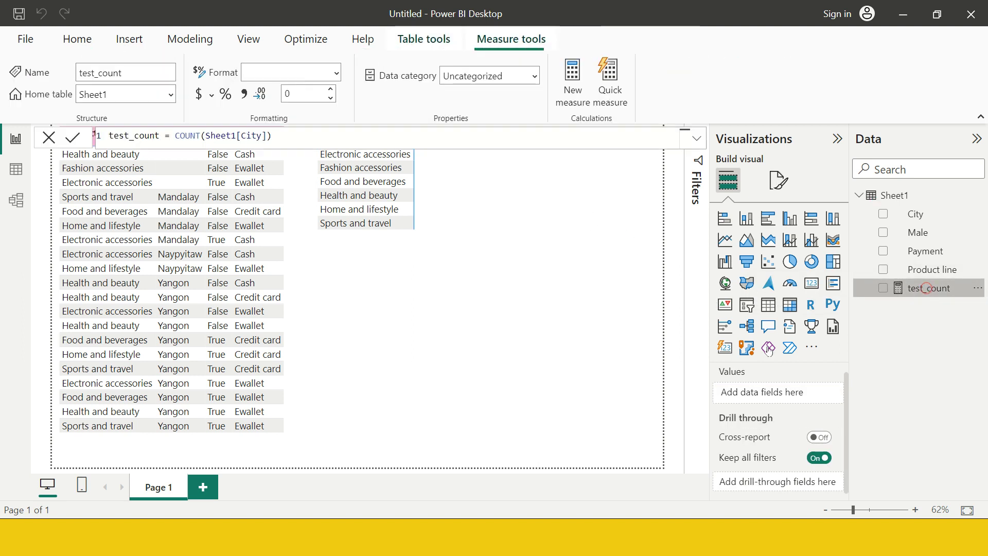
click(435, 198)
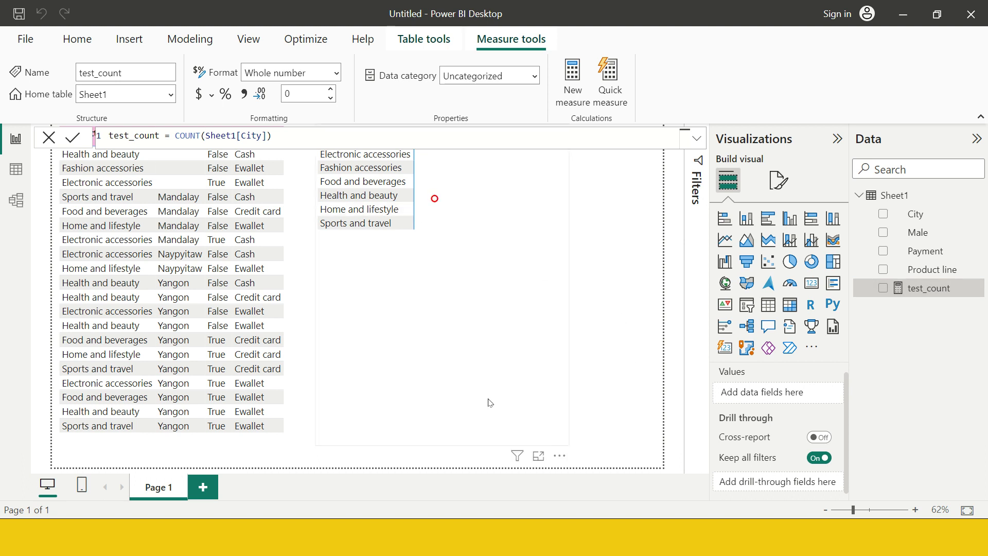
click(482, 371)
drag(440, 445, 566, 350)
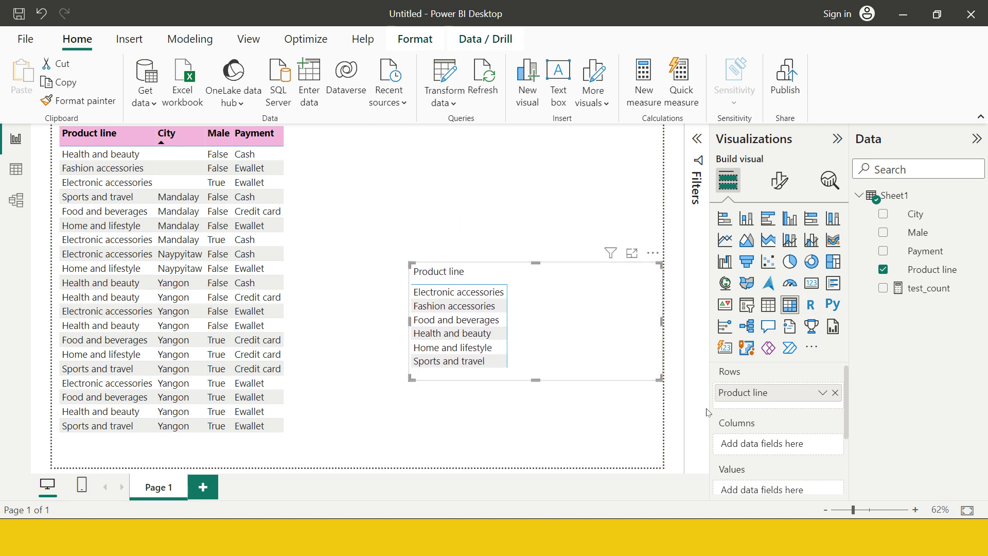
Step: Add the test_count measure to the matrix values and sort the detail table by Product line
scroll(796, 429, down, 2)
scroll(795, 429, up, 1)
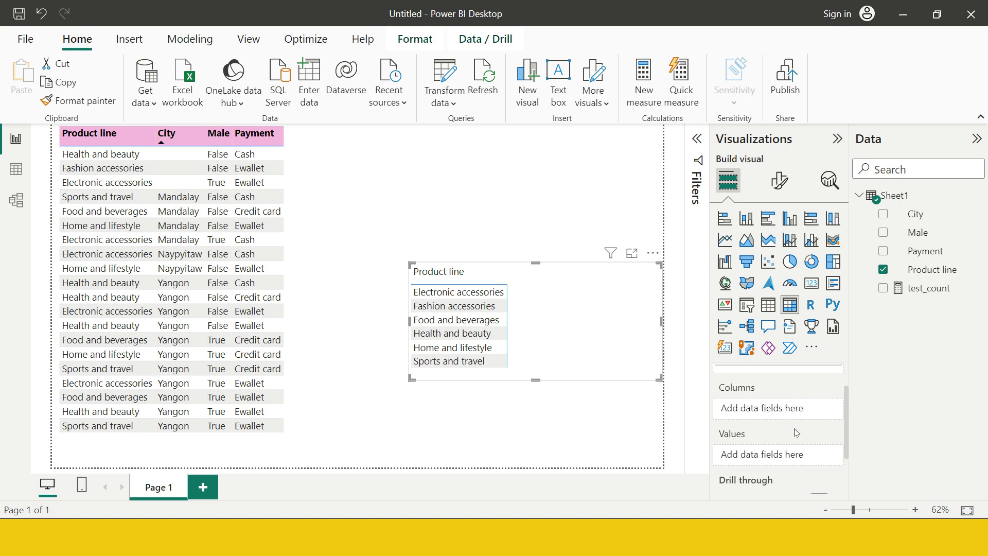
scroll(797, 432, down, 2)
drag(923, 289, 790, 418)
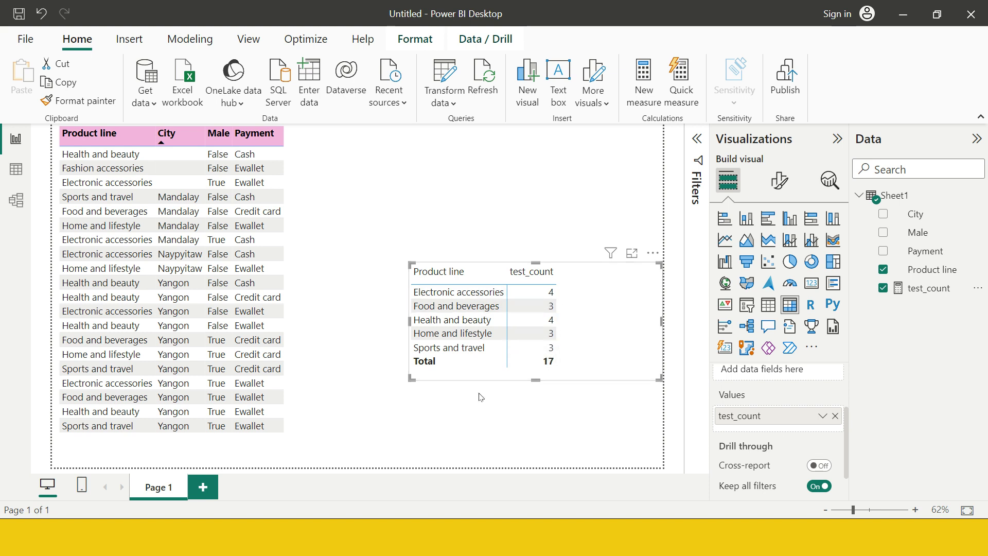
click(94, 139)
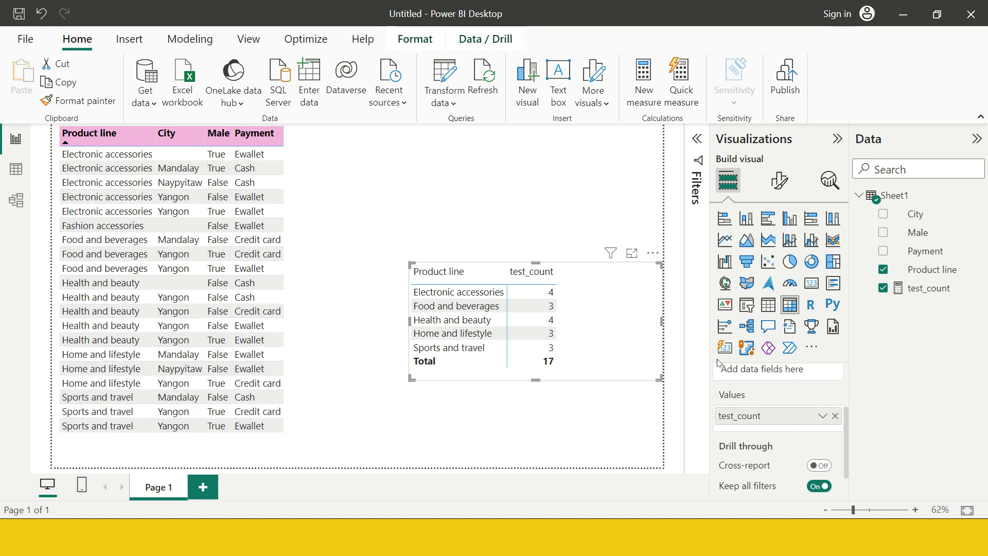
Step: Change the test_count measure to count the Payment column: COUNT(Sheet1[Payment])
click(931, 288)
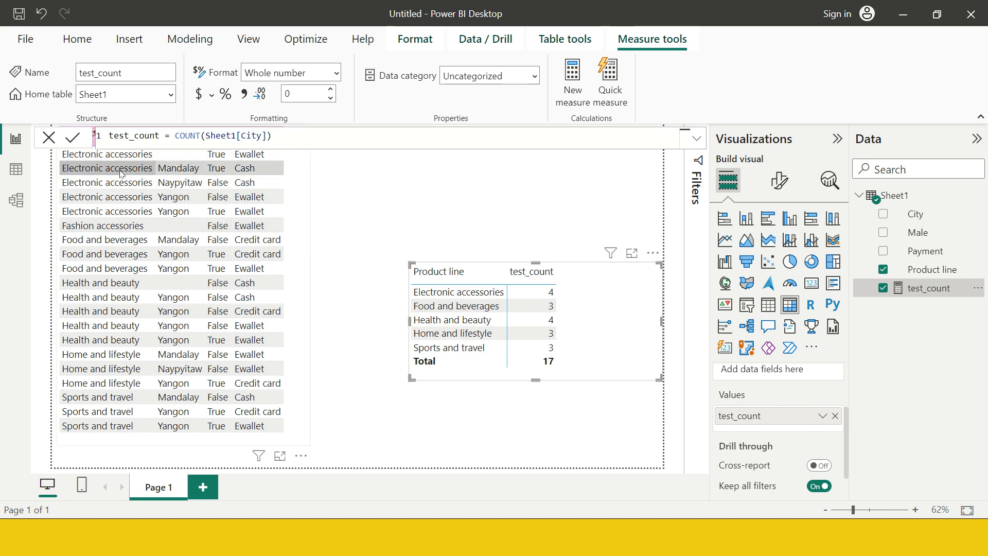
double_click(251, 137)
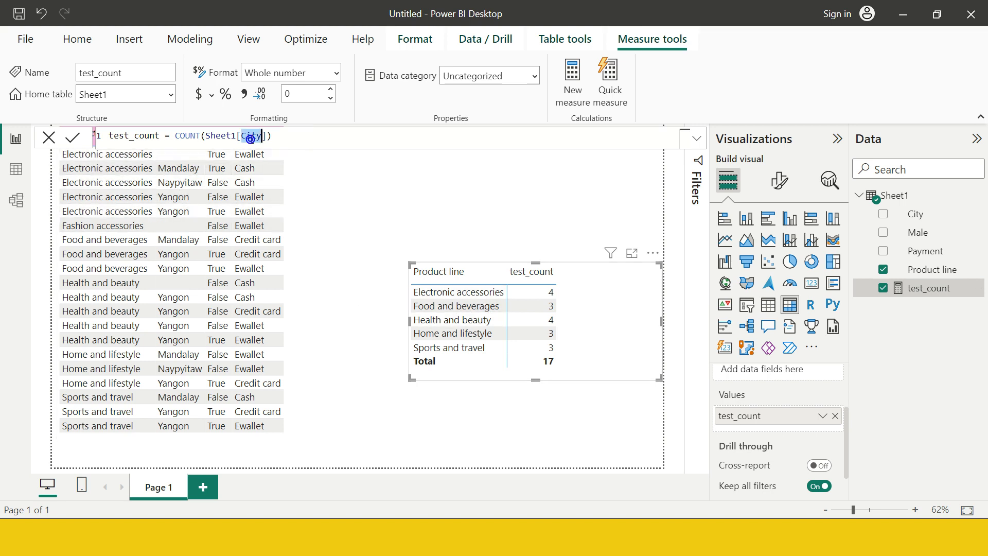
text(p)
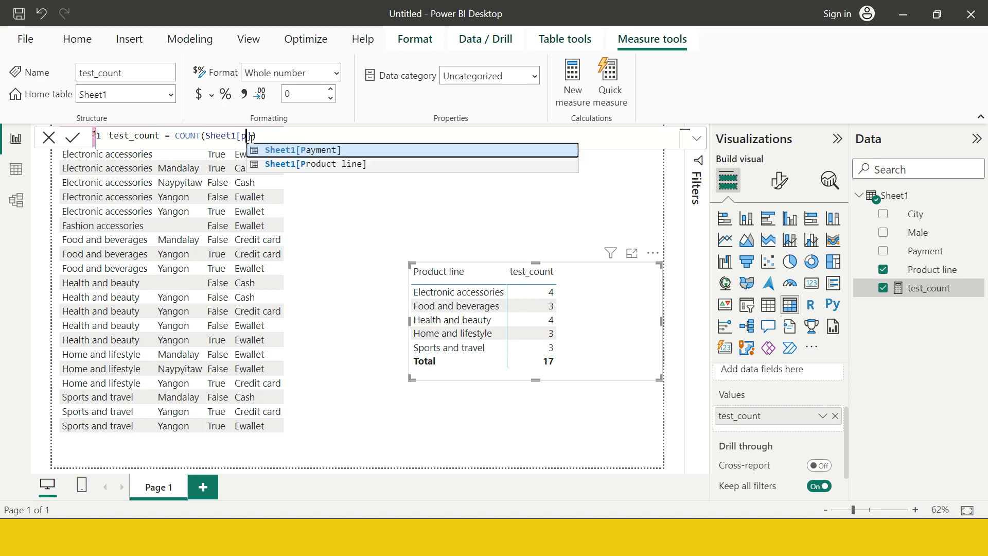
key(Tab)
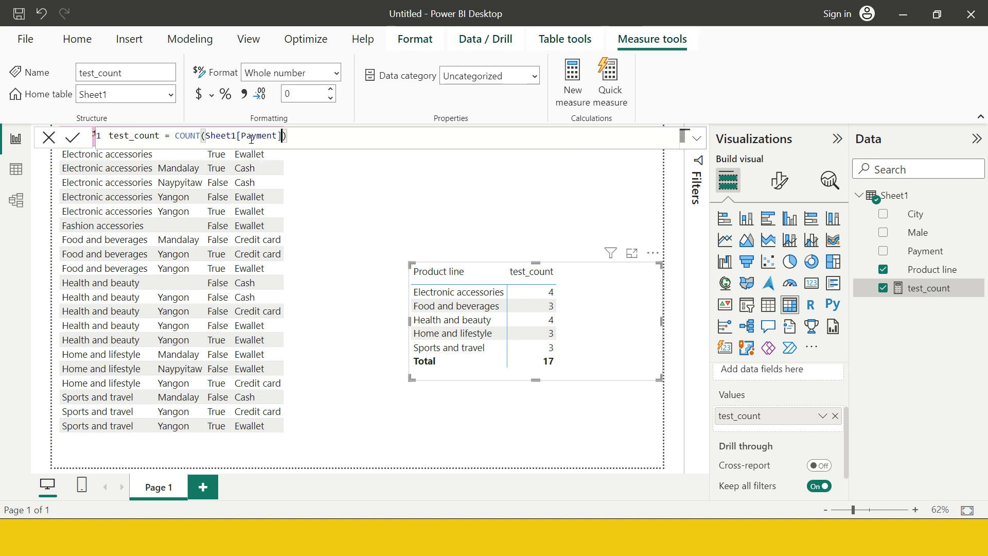
key(Return)
click(338, 195)
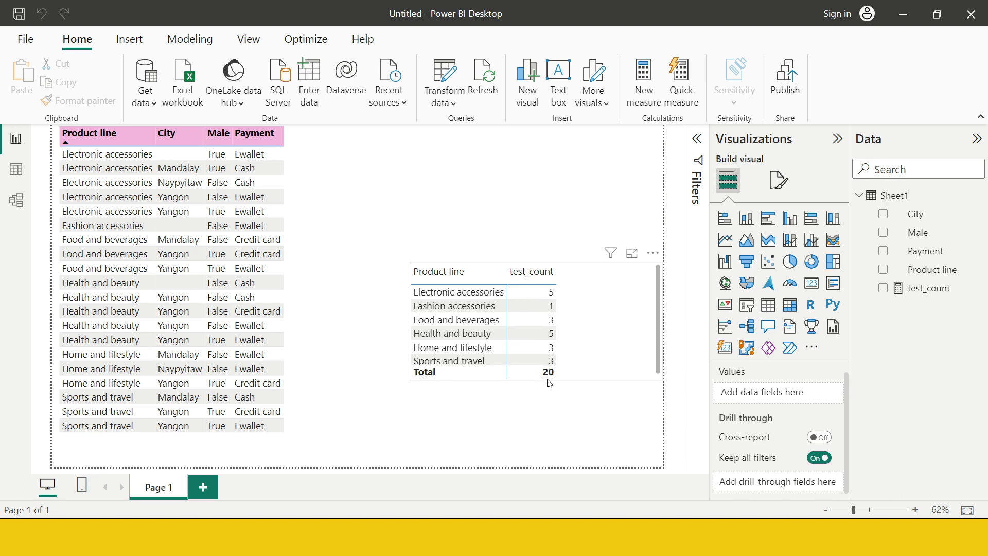
Step: Replace the COUNT function in the test_count measure with DISTINCTCOUNT, keeping Sheet1[Payment] as its column
click(598, 360)
click(950, 289)
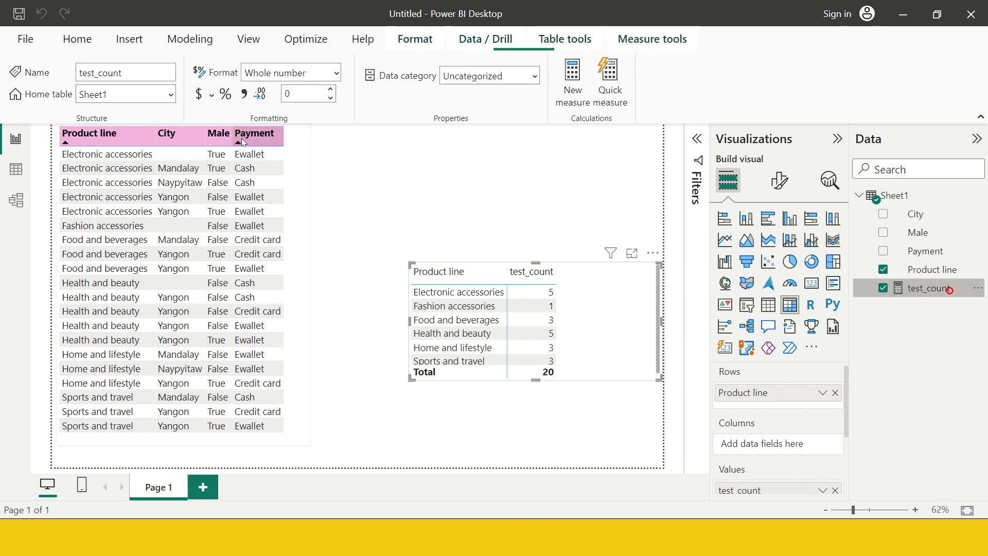
double_click(178, 137)
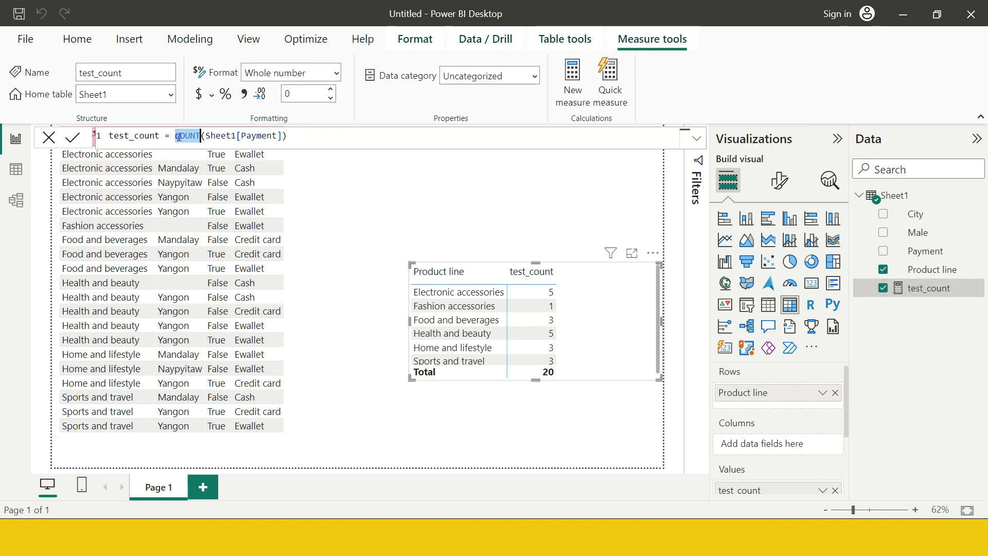
text(DI)
key(Down)
key(Down)
key(Tab)
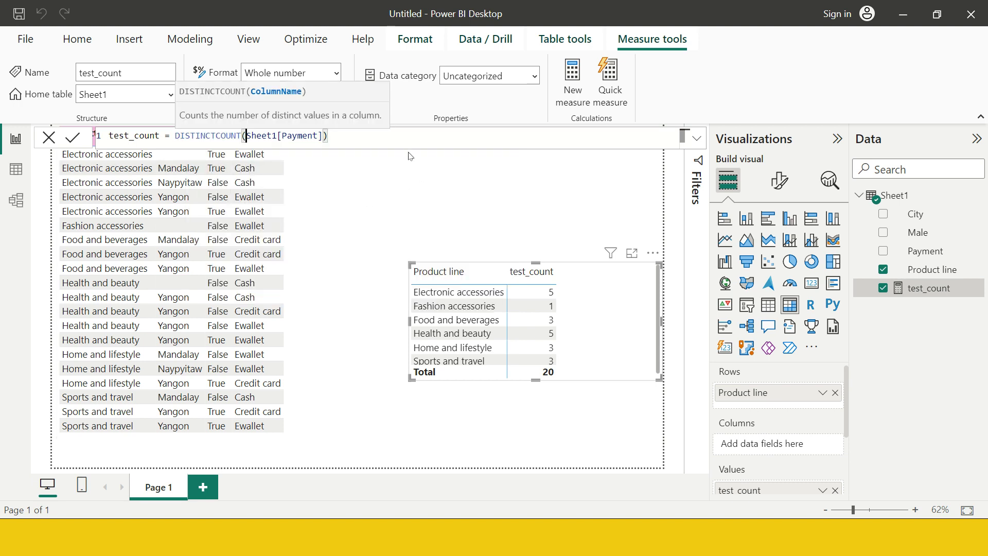
key(Return)
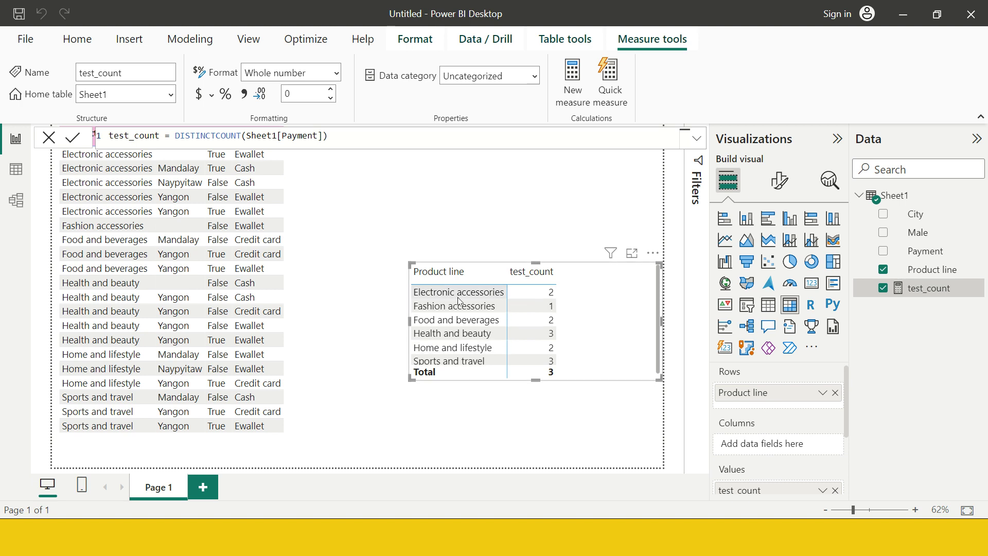
click(423, 197)
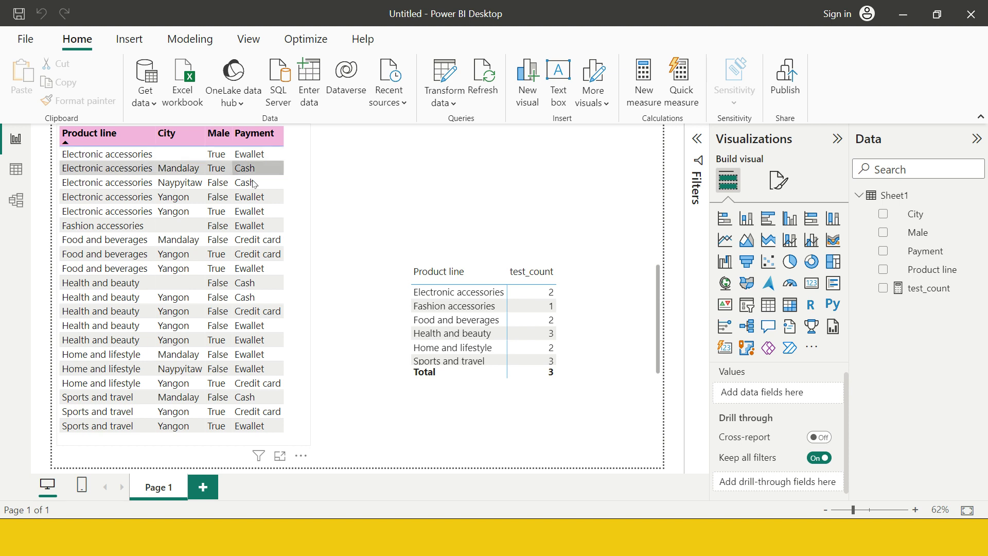
Step: Change the column in the test_count measure to City, giving DISTINCTCOUNT(Sheet1[City])
click(592, 373)
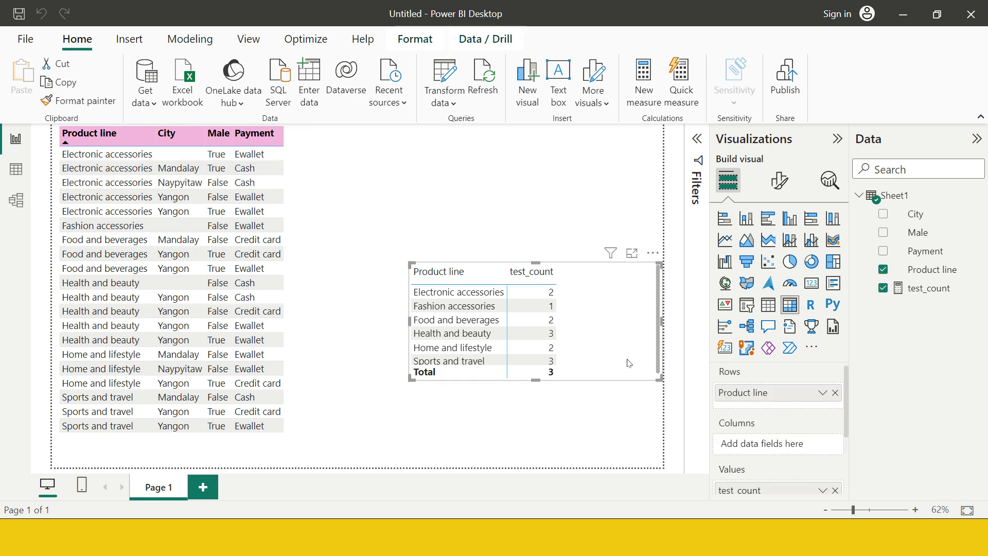
click(922, 286)
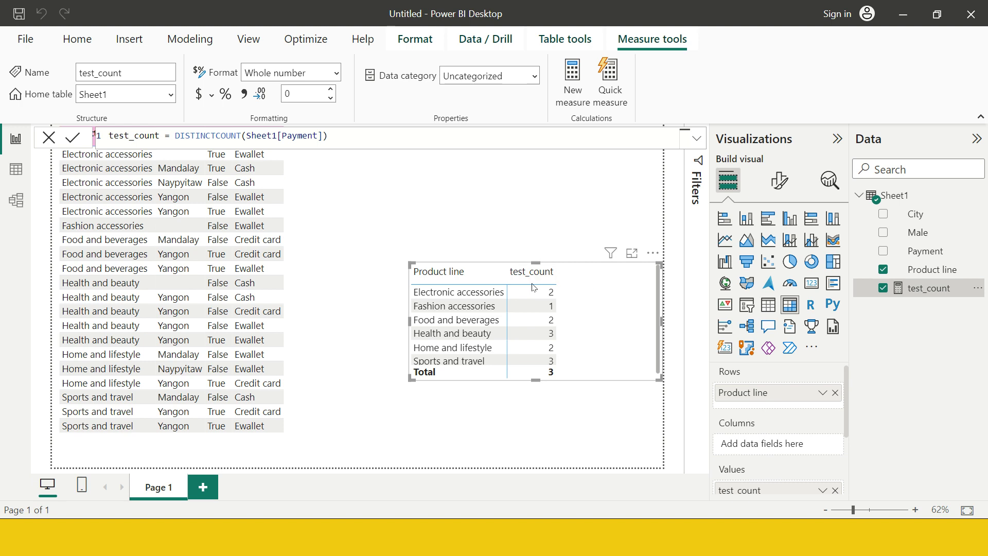
double_click(303, 136)
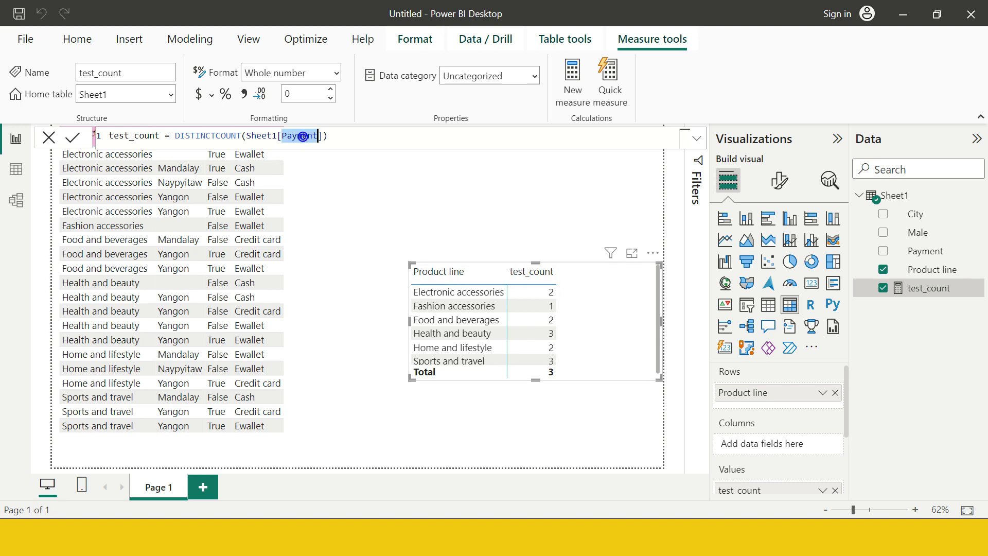
text(City])
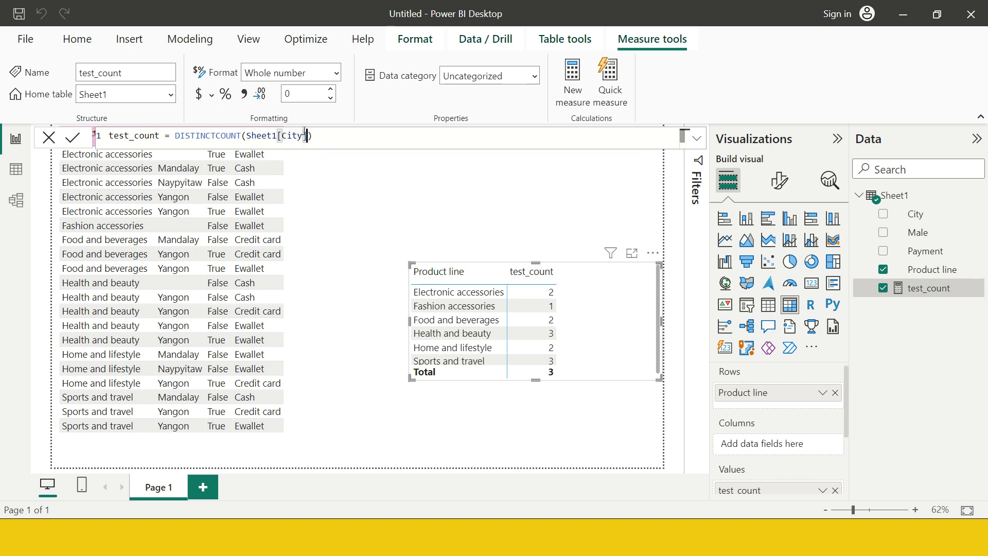
click(73, 137)
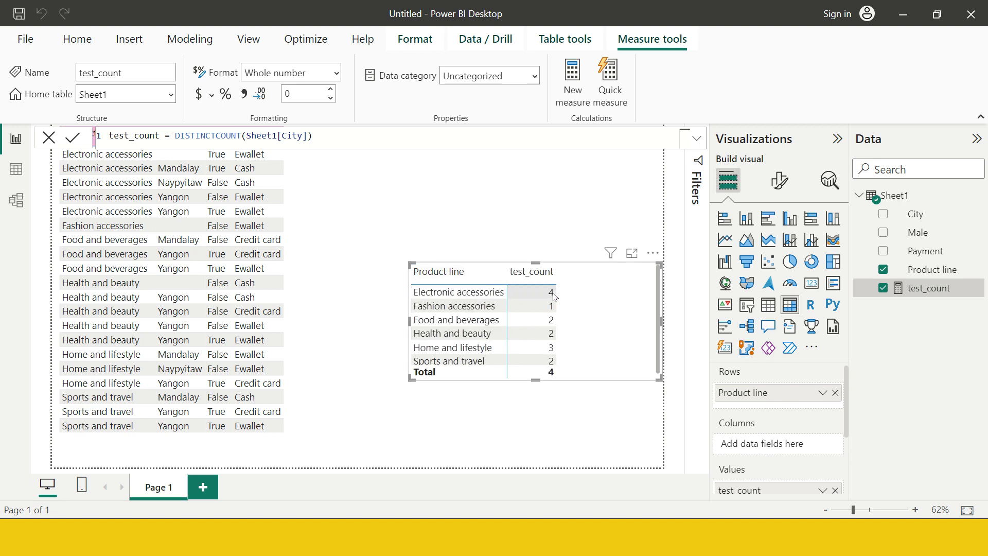
click(349, 206)
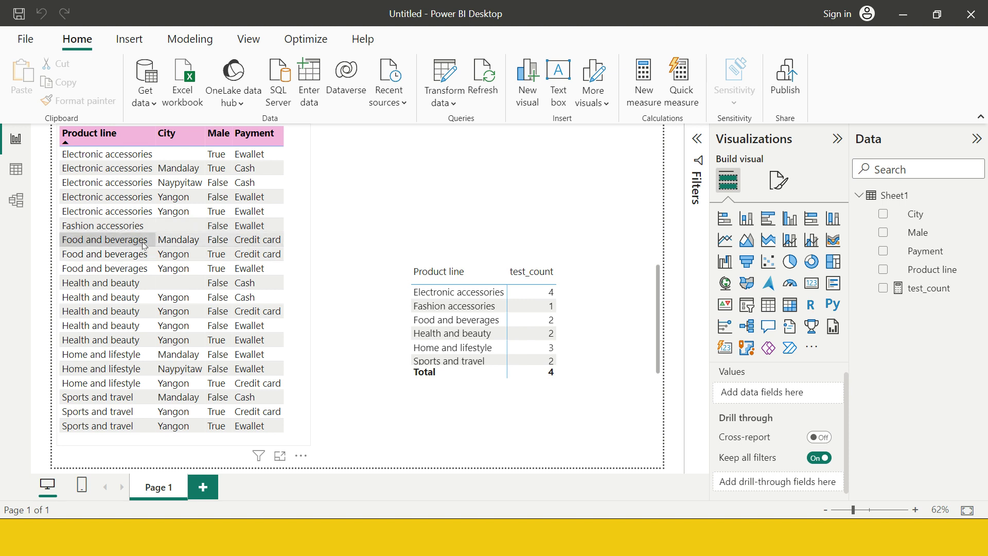
click(191, 245)
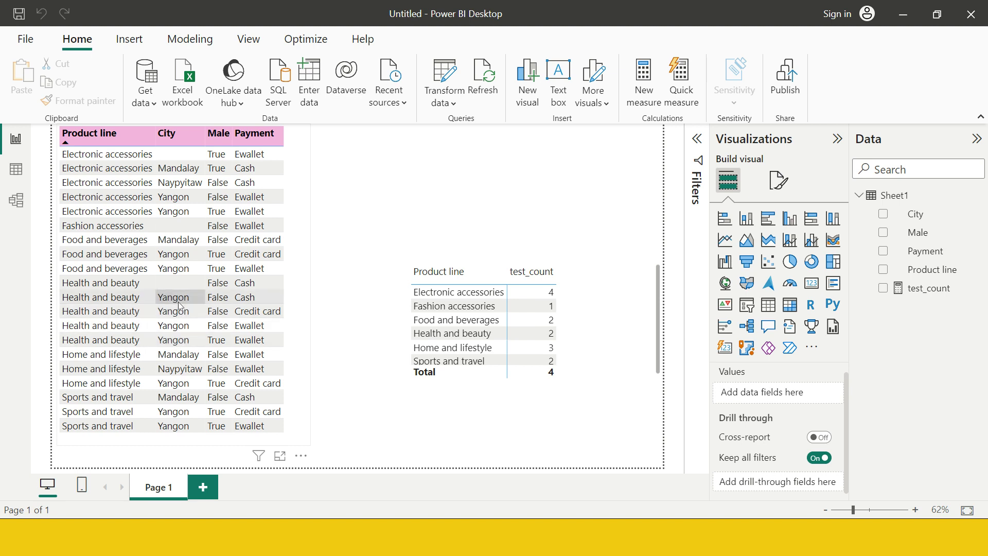
click(297, 310)
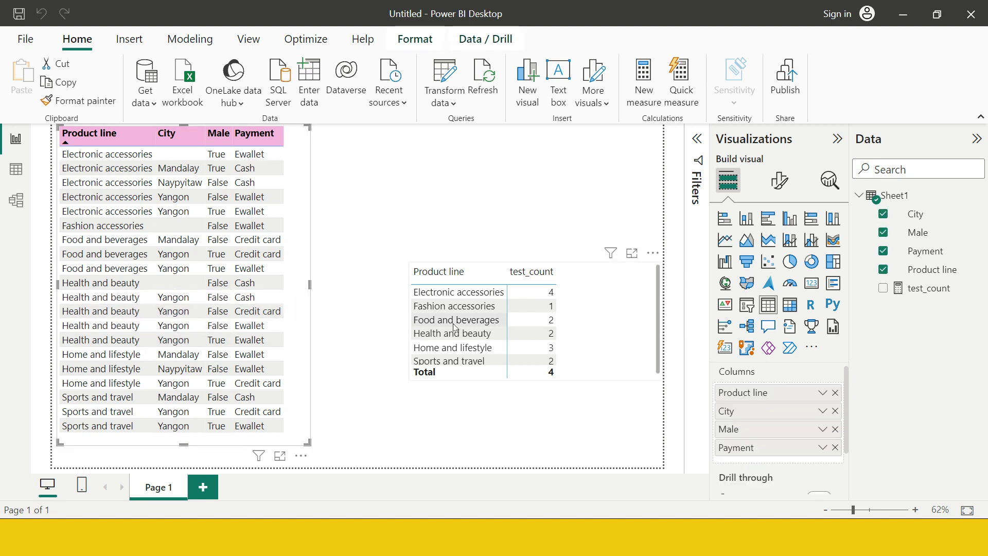
Step: Replace the DISTINCTCOUNT function in the test_count measure with DISTINCTCOUNTNOBLANK, keeping Sheet1[City] as its column
click(922, 288)
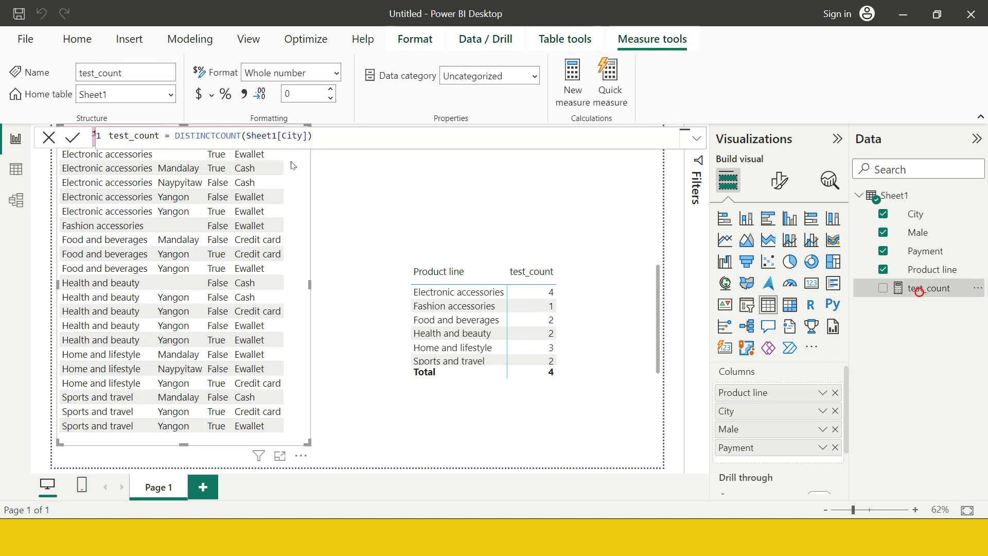
double_click(205, 135)
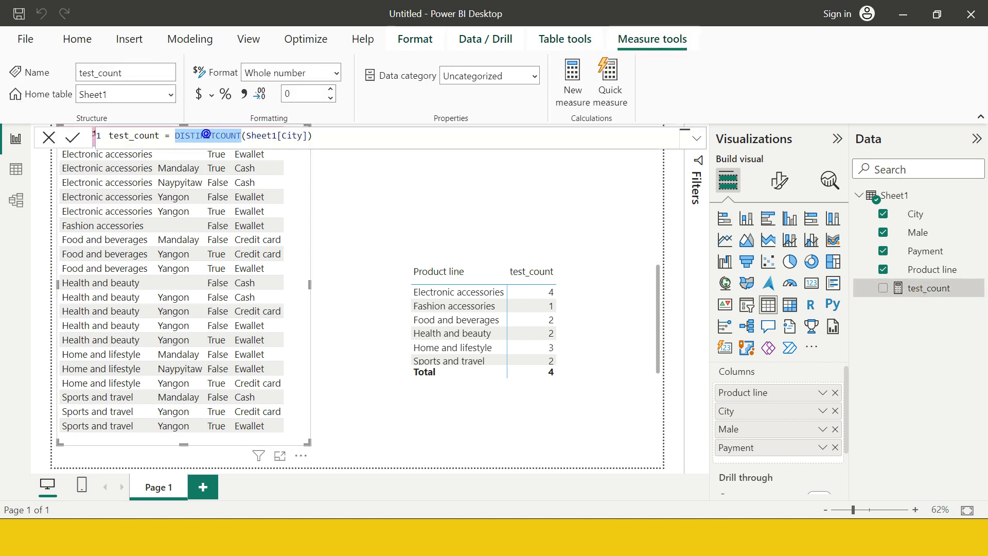
double_click(206, 135)
key(BackSpace)
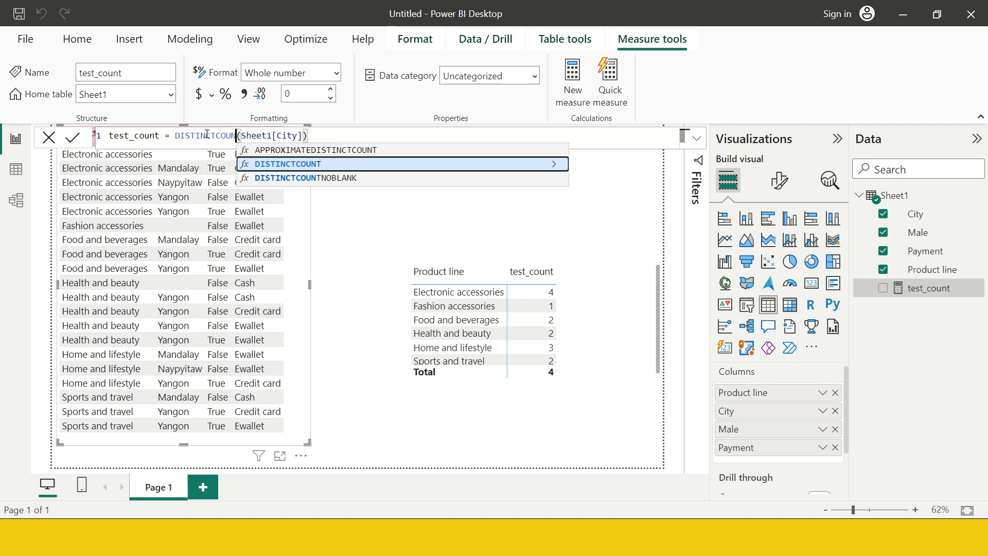
key(Down)
key(Tab)
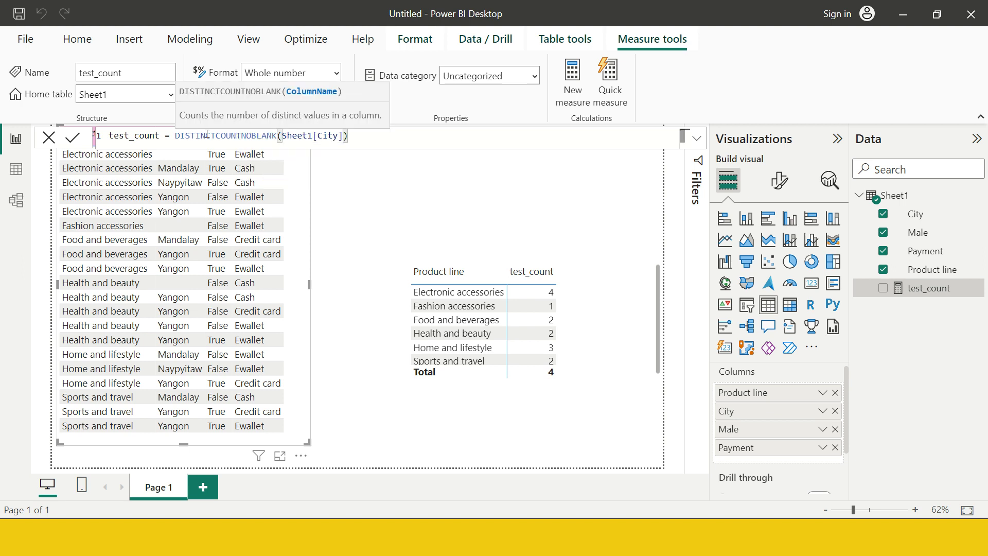
click(375, 134)
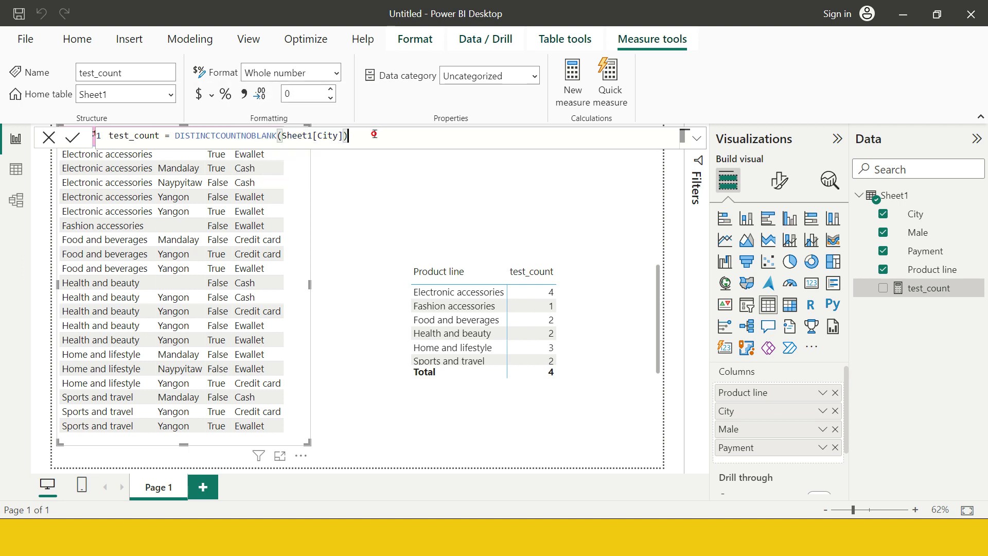
click(74, 138)
click(180, 231)
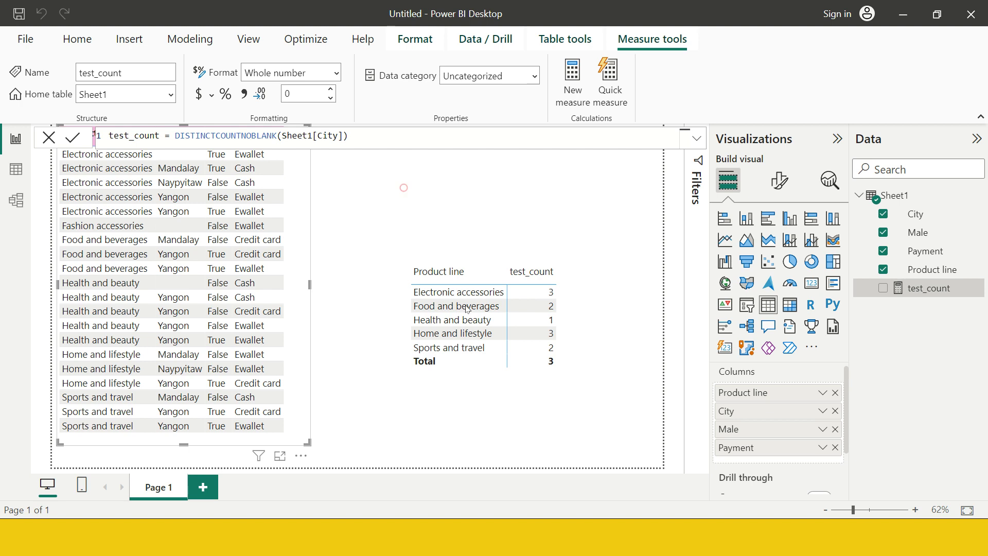
click(404, 189)
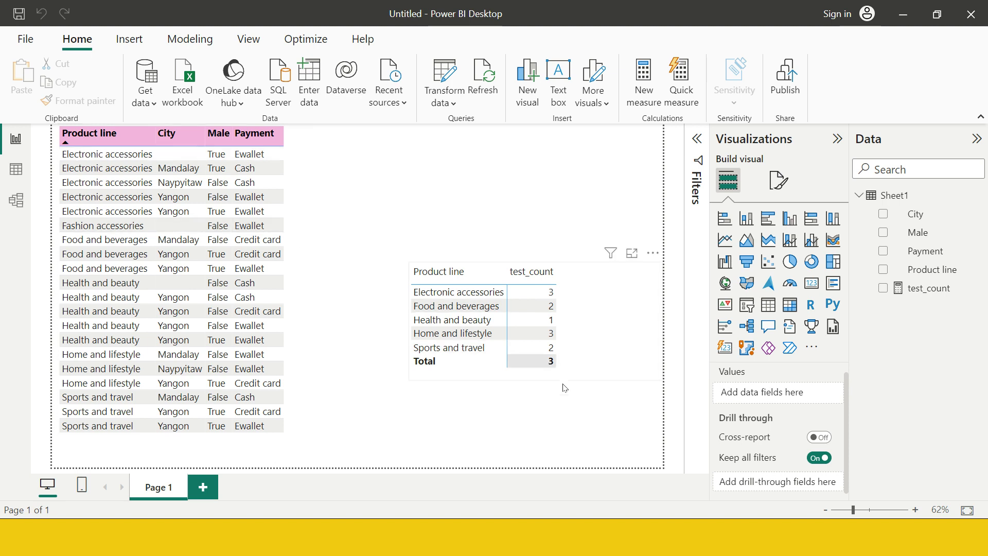
Step: Change the test_count measure to COUNTBLANK(Sheet1[City]) and shrink the product line matrix to fit its rows
click(509, 377)
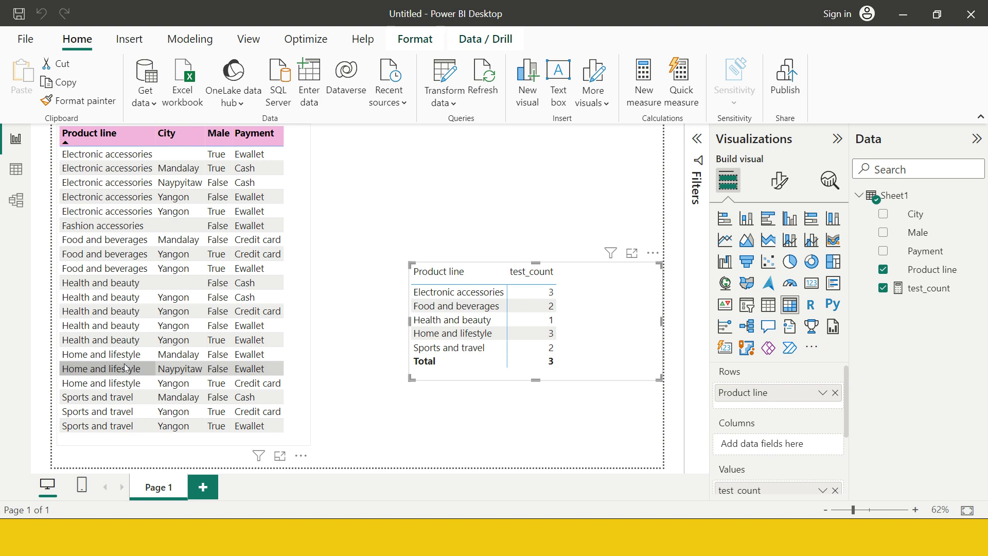
click(593, 318)
click(927, 289)
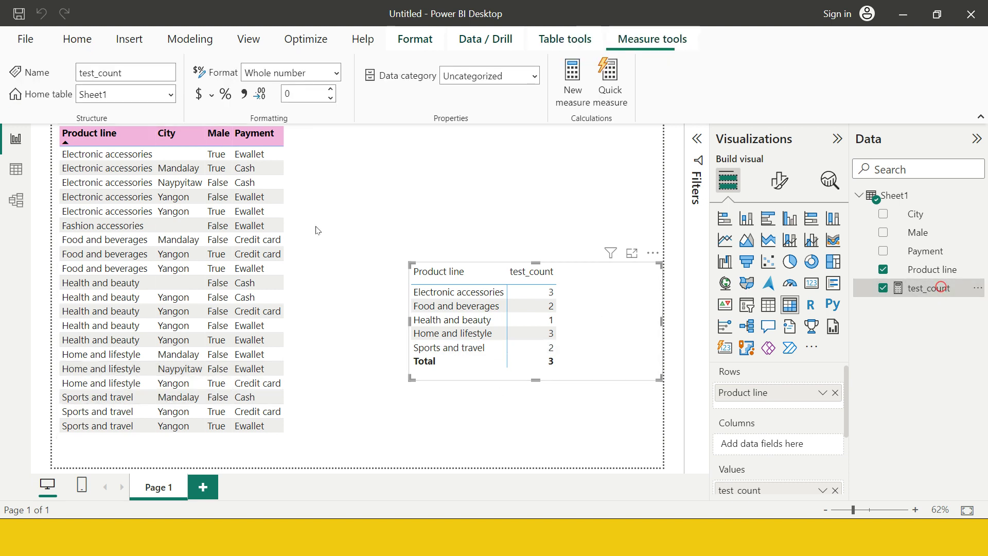
double_click(223, 136)
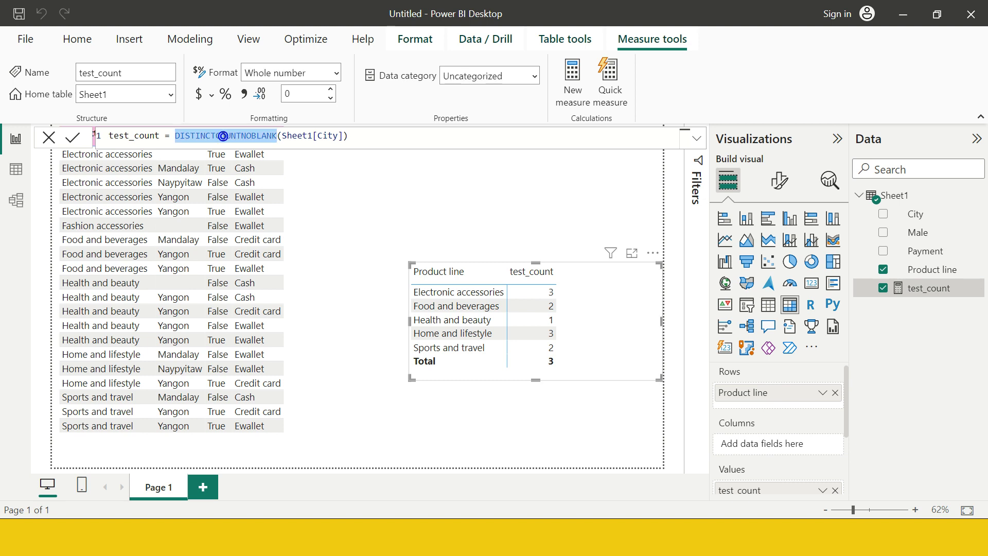
text(coun)
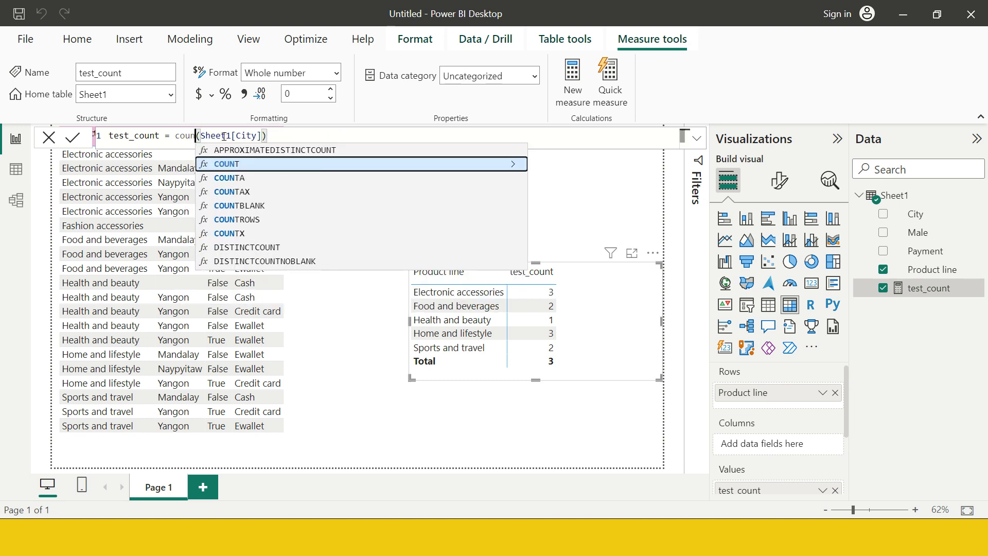
key(Down)
key(Down)
key(Down)
key(Tab)
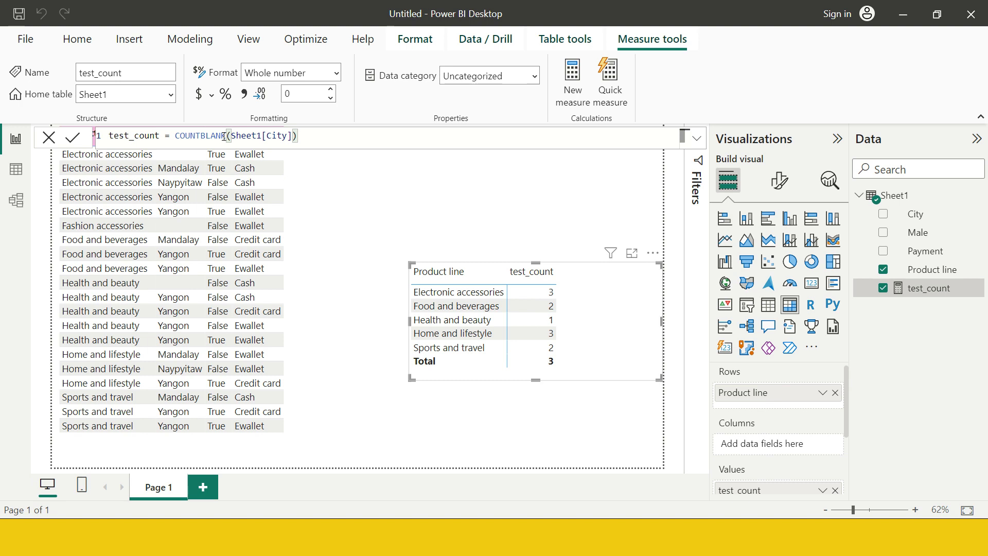
key(Return)
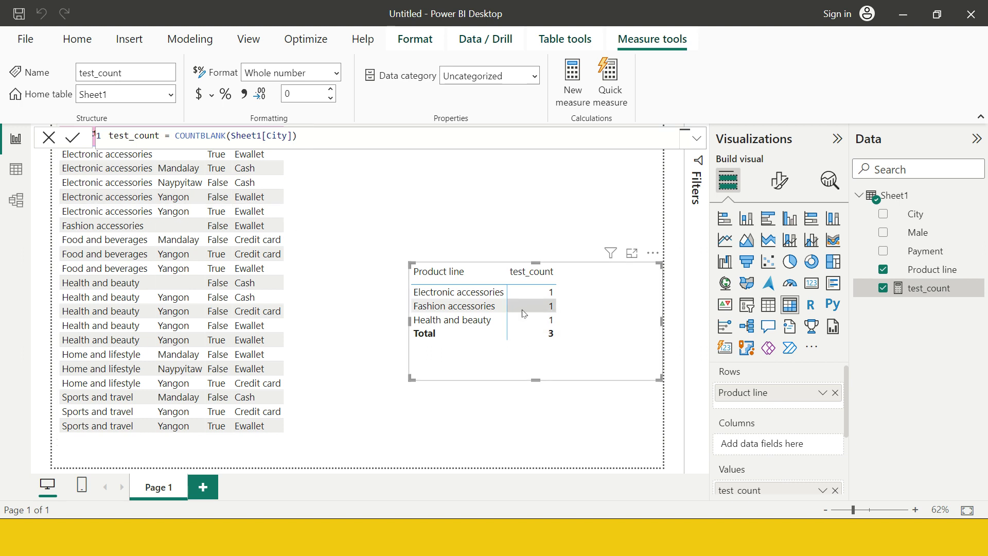
drag(660, 380, 584, 353)
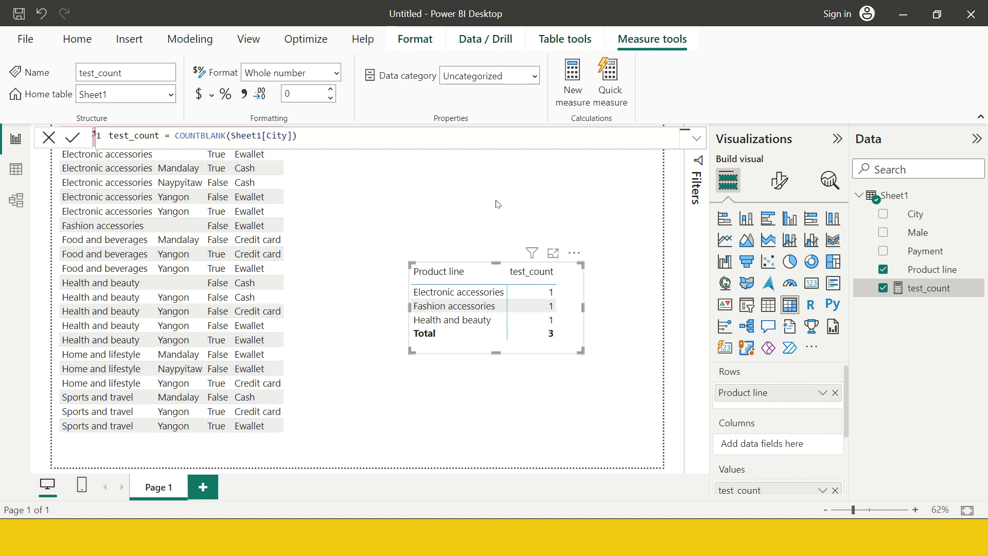
click(495, 202)
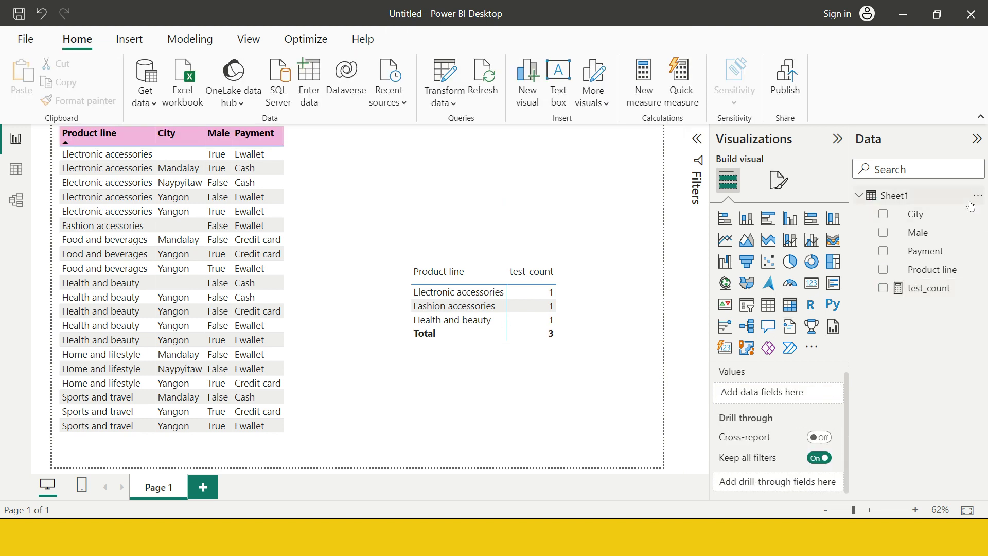
Step: Create a new measure in the Sheet1 table and name it row_counts
click(977, 195)
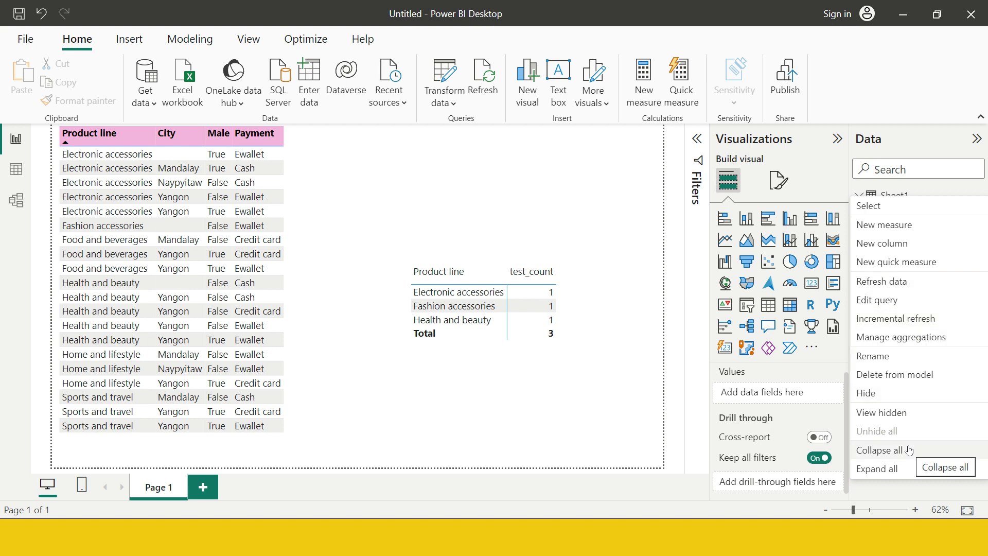
click(887, 226)
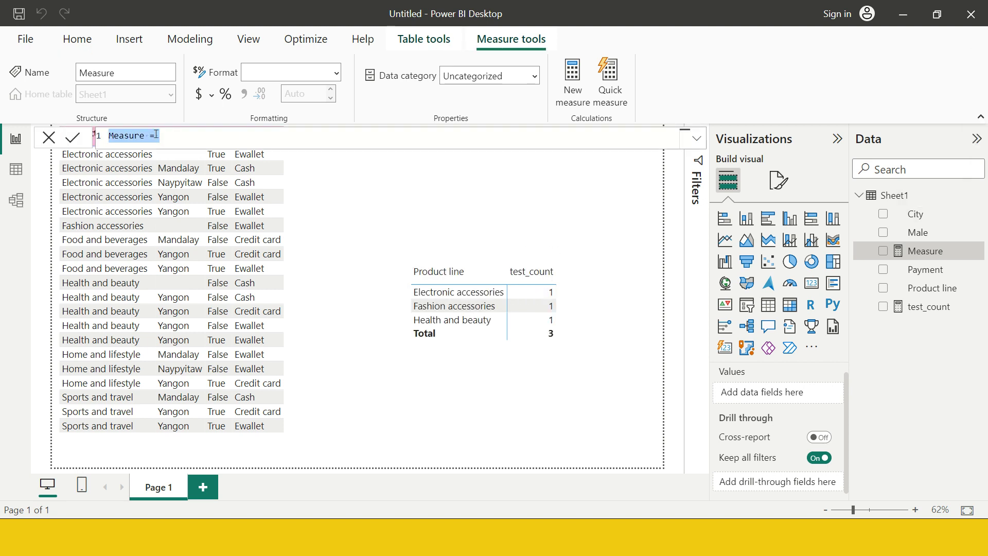
click(126, 135)
text(Coun)
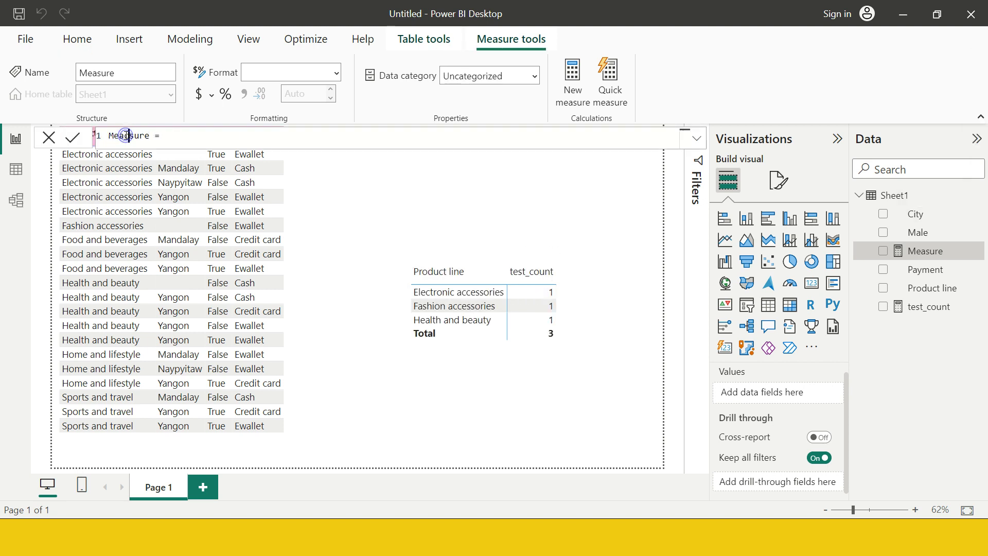
text(t)
double_click(126, 135)
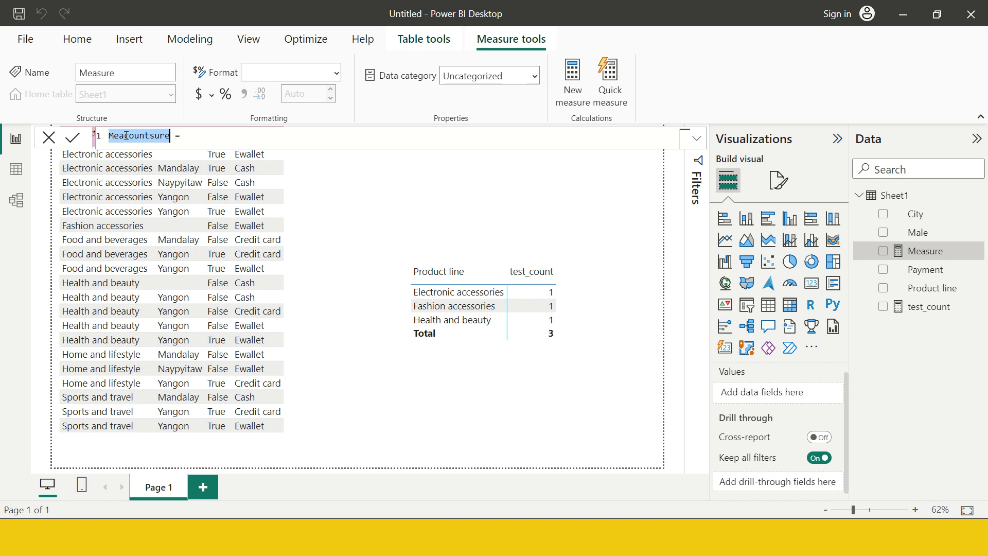
text(rou)
key(BackSpace)
text(wcoun)
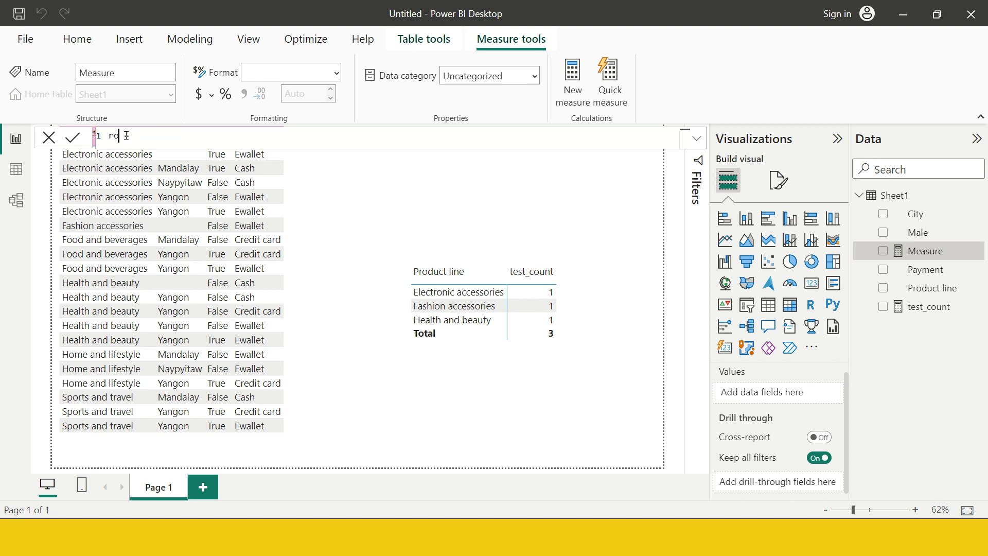
text(ts =)
Step: Define the row_counts measure as COUNTROWS(Sheet1)
key(End)
text(coun)
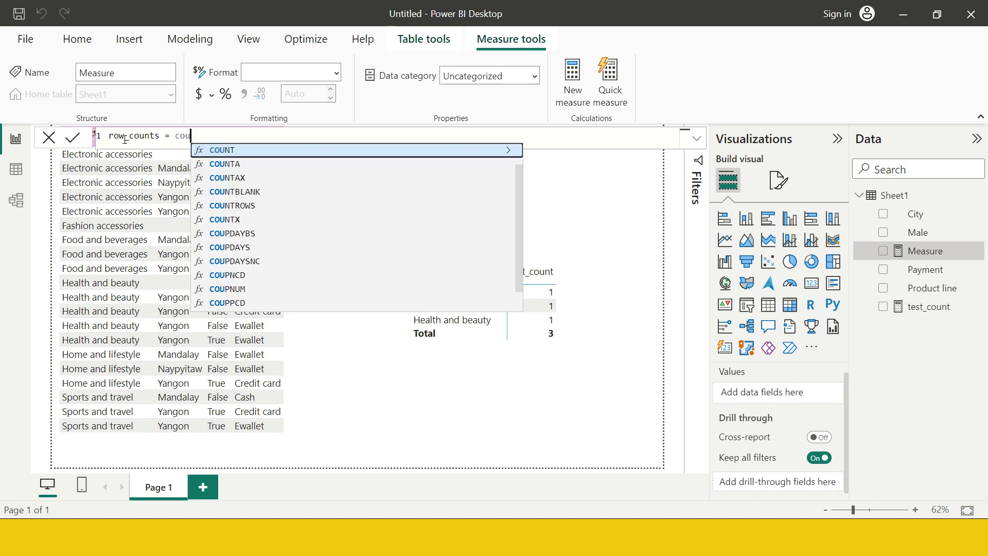
key(Down)
key(Down)
key(Down)
key(Down)
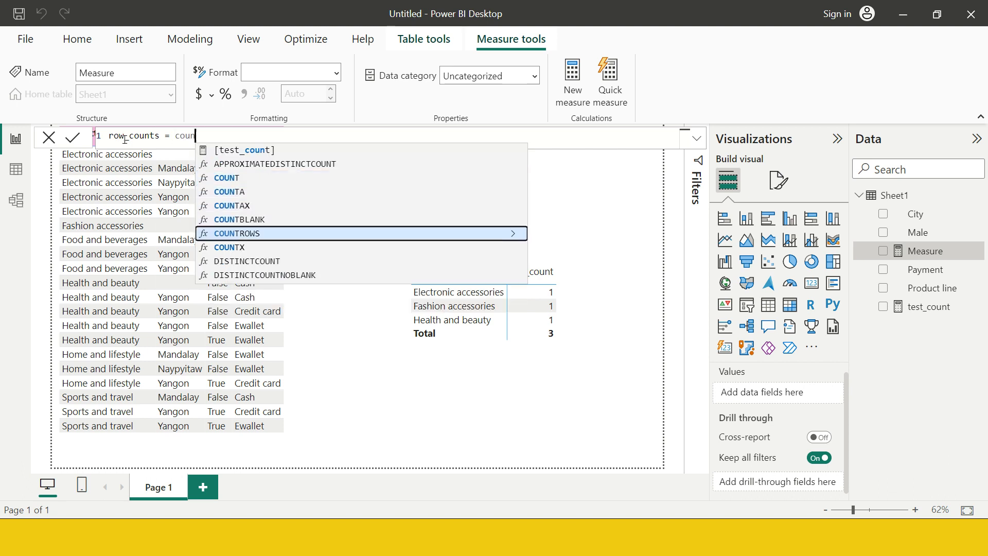
key(Tab)
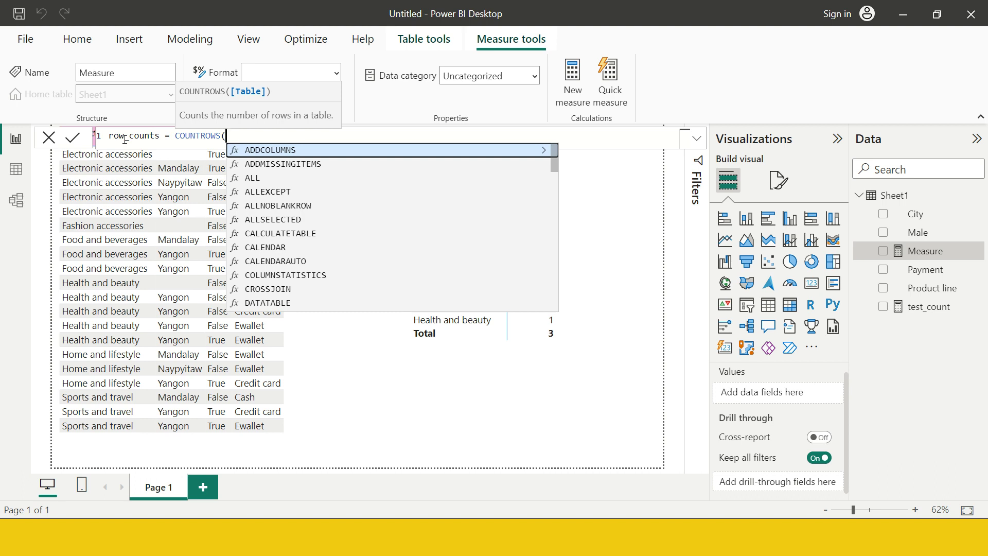
text(she)
key(Tab)
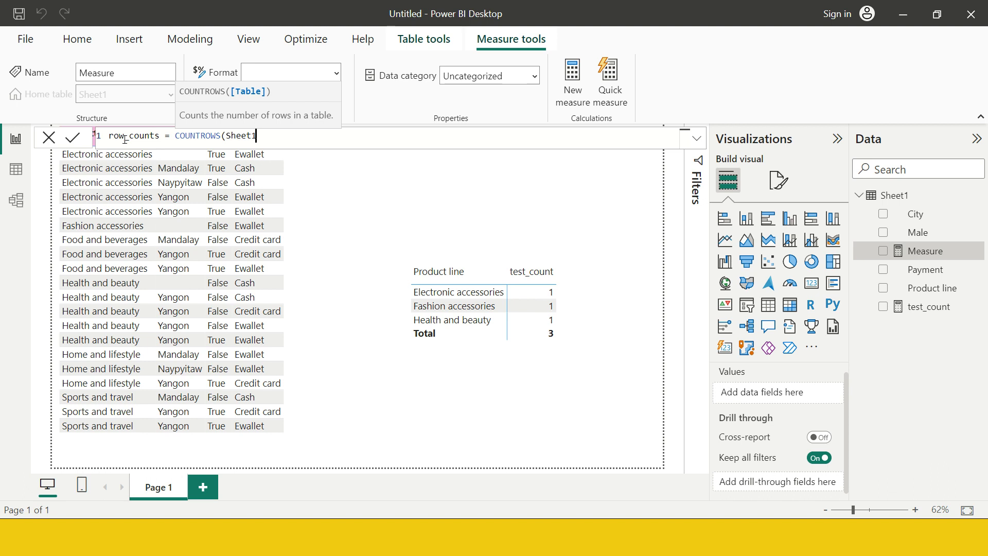
text())
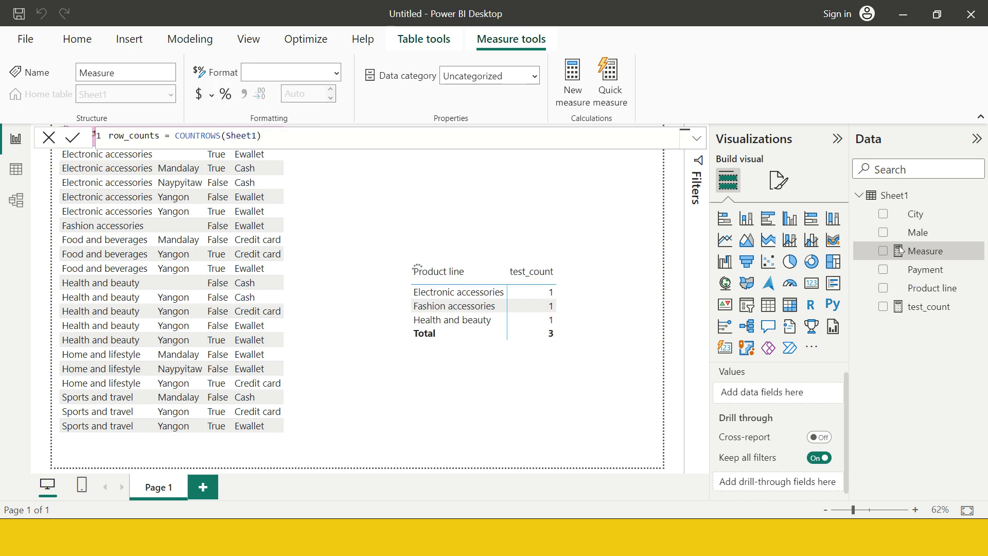
click(923, 255)
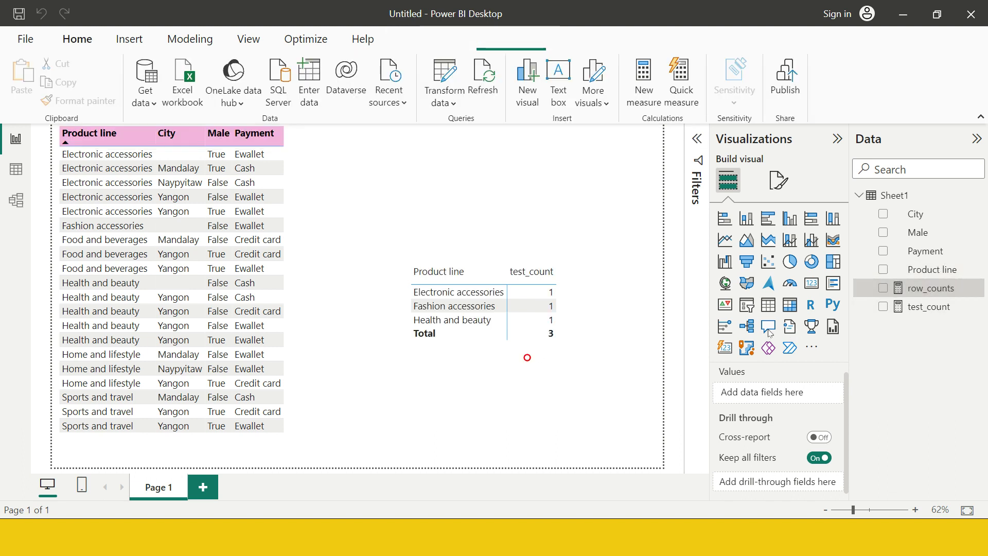
Step: Add a second matrix below the product line matrix with row_counts as its value, and make it smaller
click(790, 305)
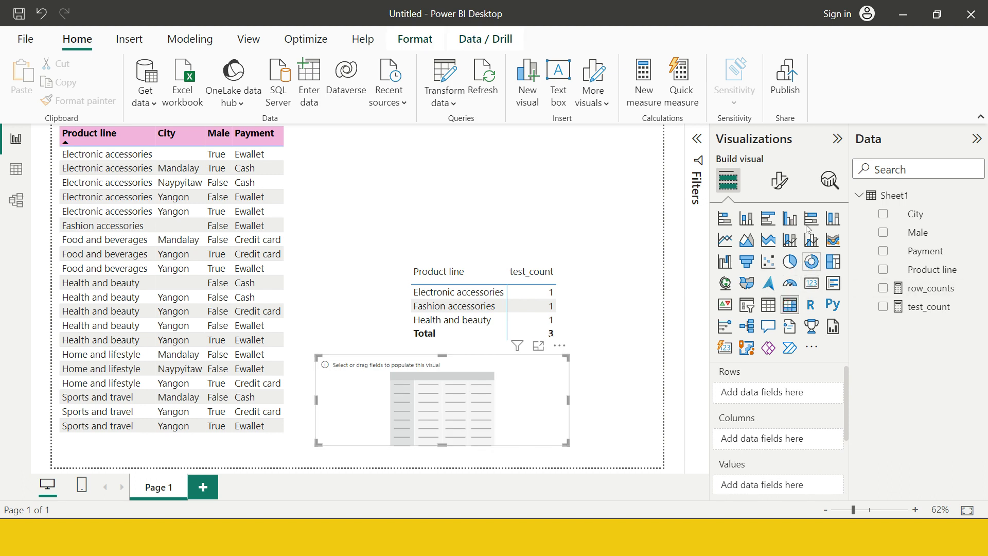
drag(939, 288, 493, 391)
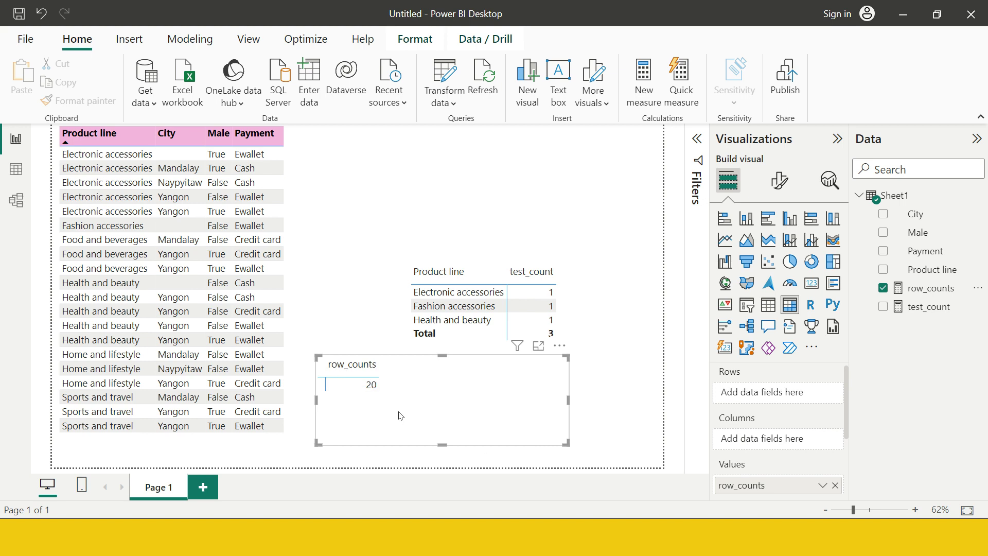
drag(566, 443, 540, 417)
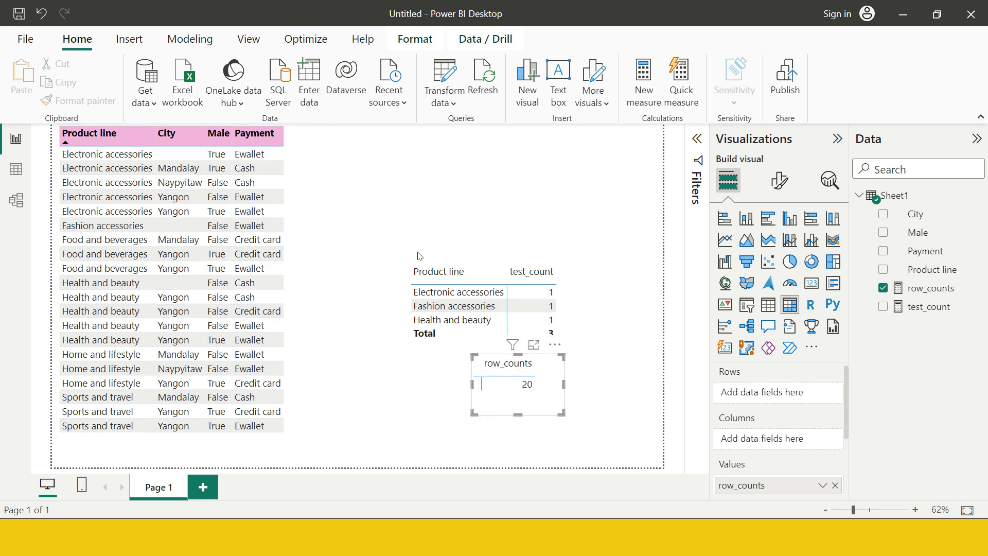
Step: Switch to the browser's Microsoft Learn COUNTROWS page and look through the list of DAX aggregation functions
key(alt+Tab)
key(alt+Tab)
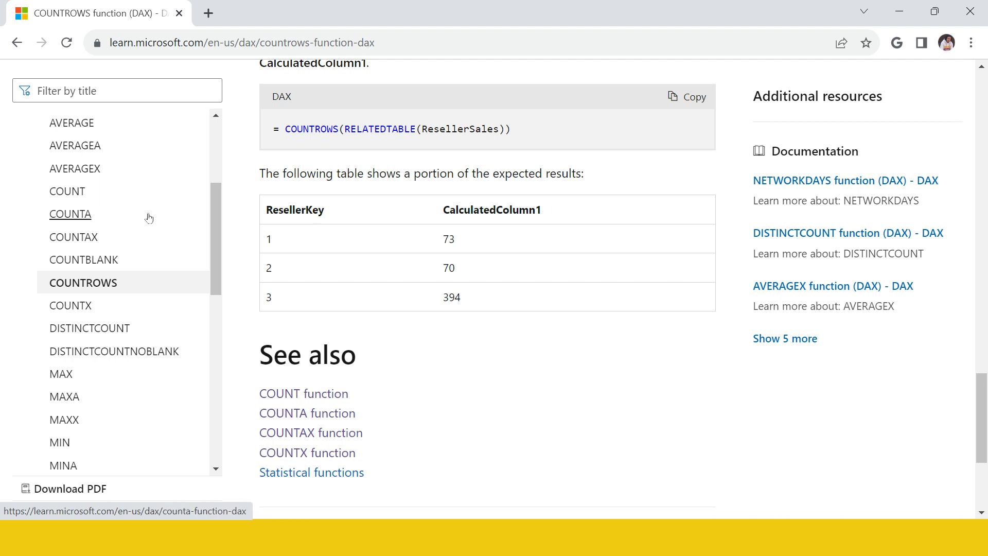
scroll(148, 218, down, 4)
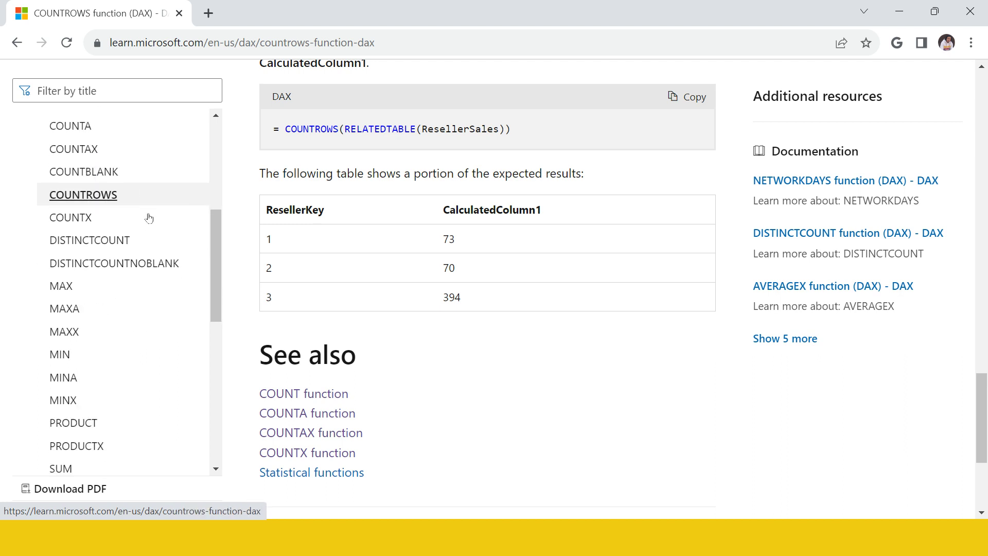
scroll(149, 219, up, 2)
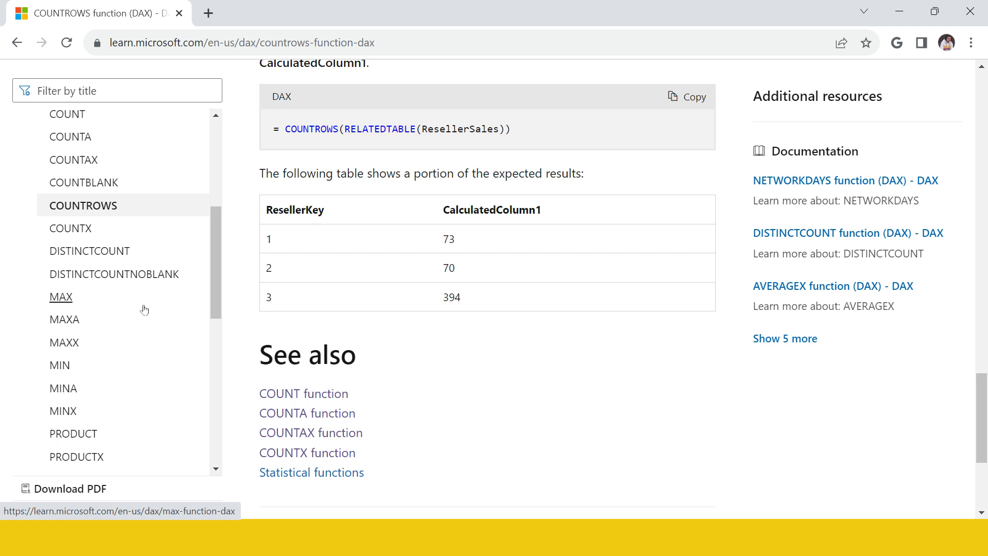
scroll(144, 309, down, 3)
scroll(144, 303, up, 4)
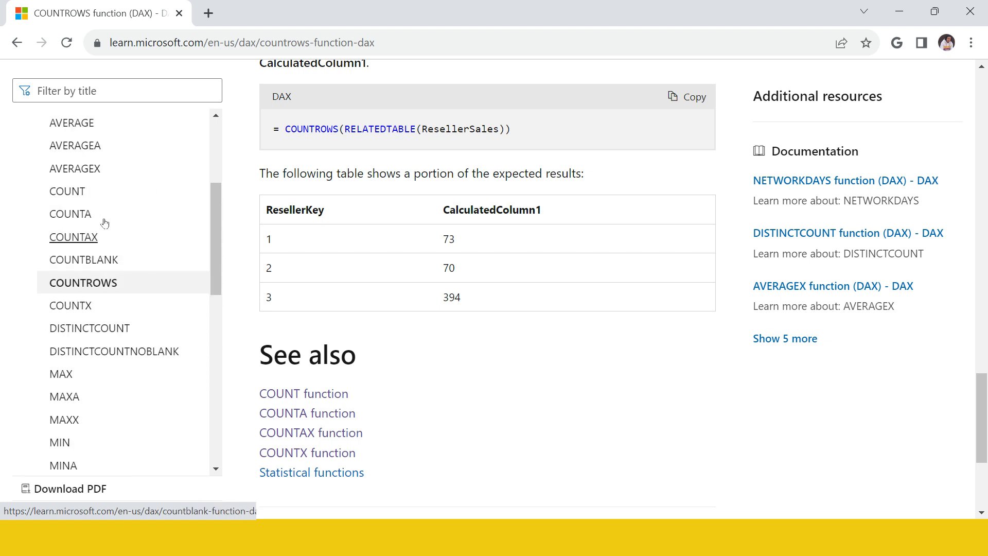
scroll(133, 242, up, 3)
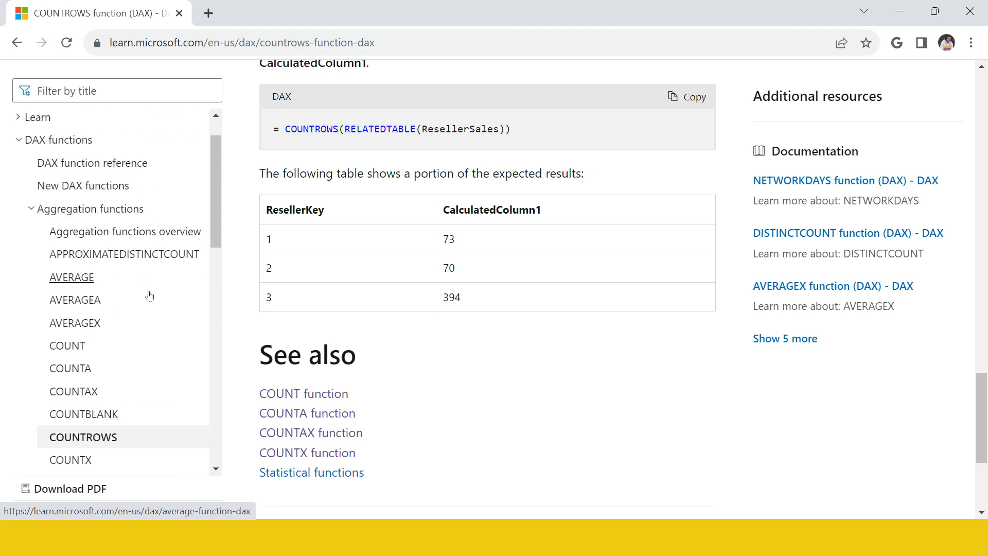
scroll(146, 319, down, 3)
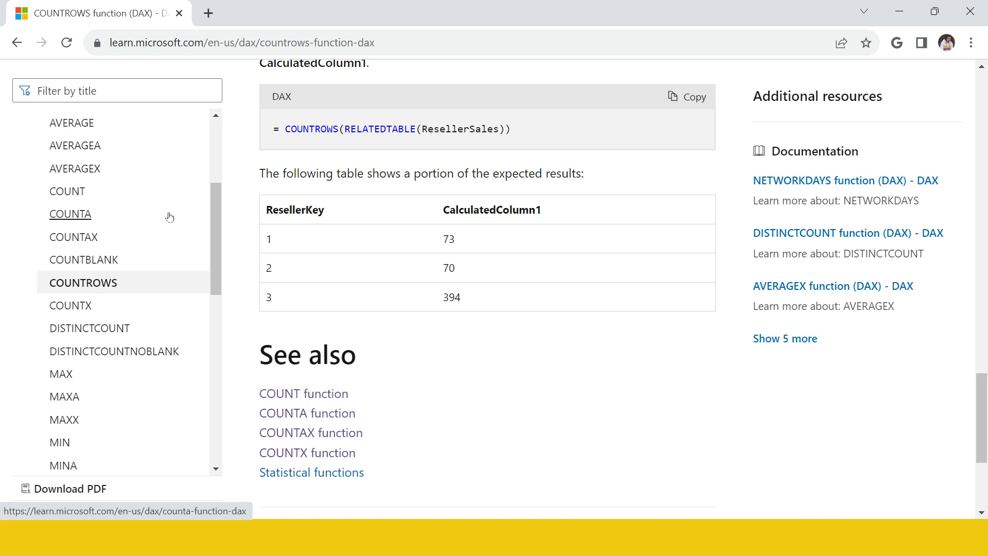
scroll(144, 257, up, 3)
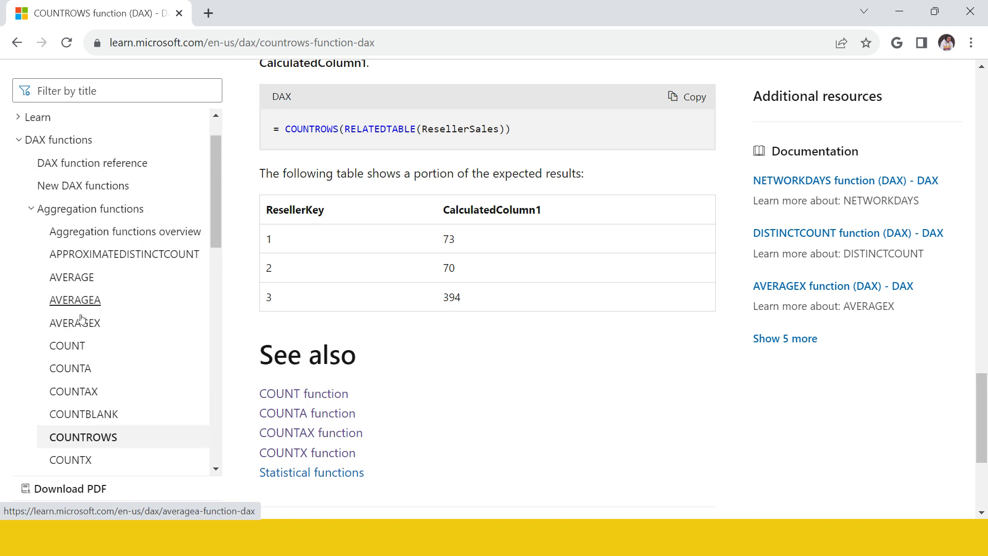
scroll(135, 368, down, 5)
scroll(133, 335, down, 4)
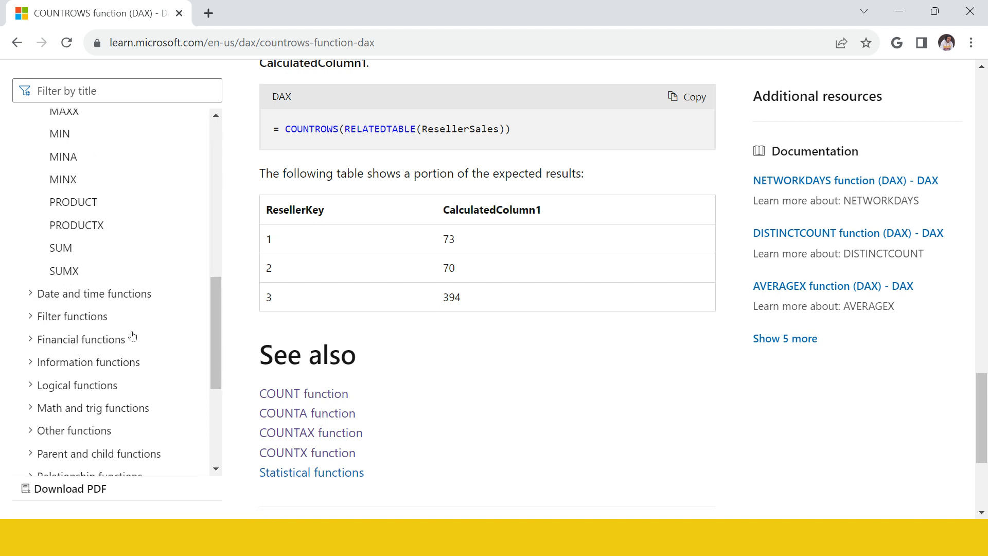